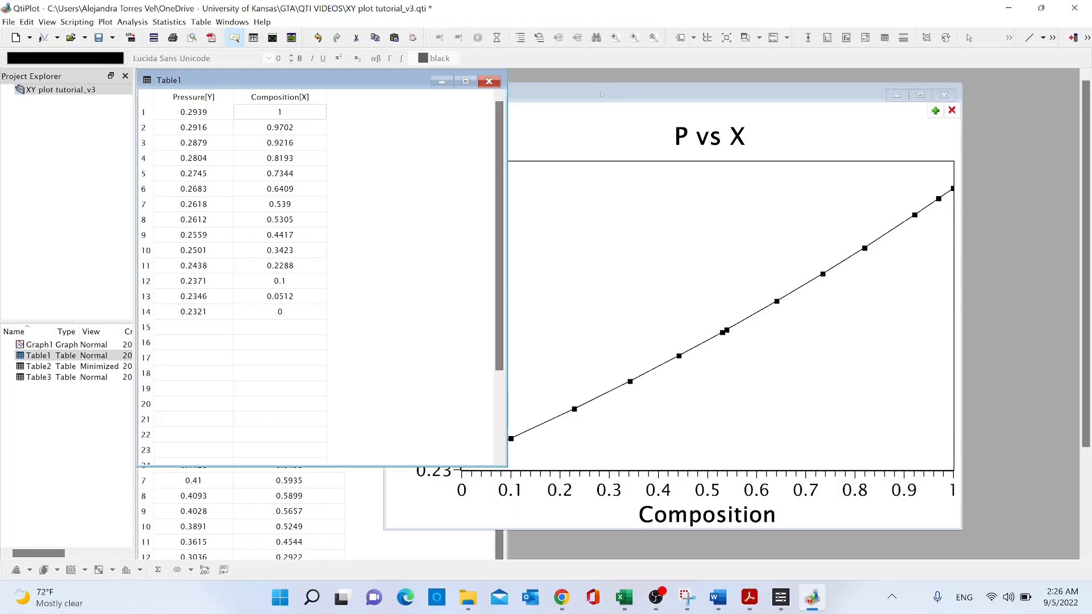
- Bring up the P vs X graph, followed by Table1, Table2 and Table3, to review the data
{"action": "left_click", "coordinate": [602, 94]}
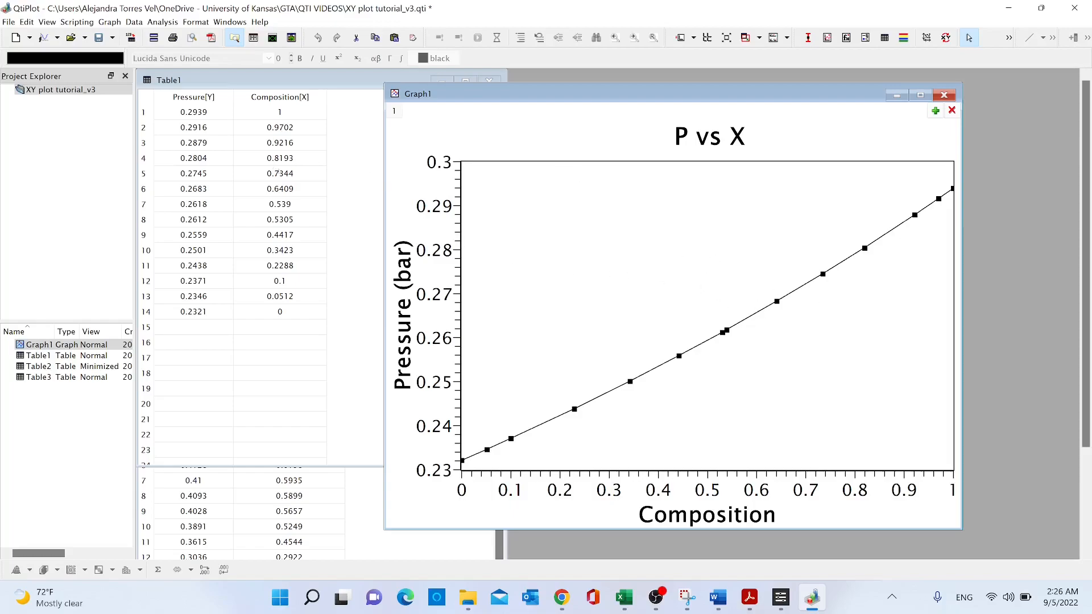
{"action": "left_click", "coordinate": [41, 355]}
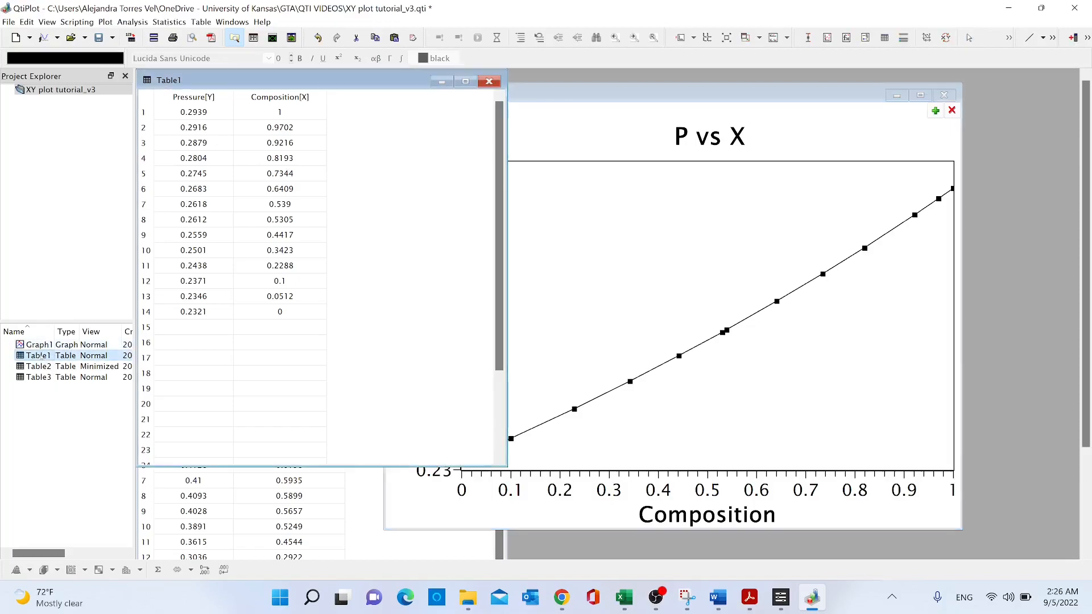
{"action": "left_click", "coordinate": [41, 367]}
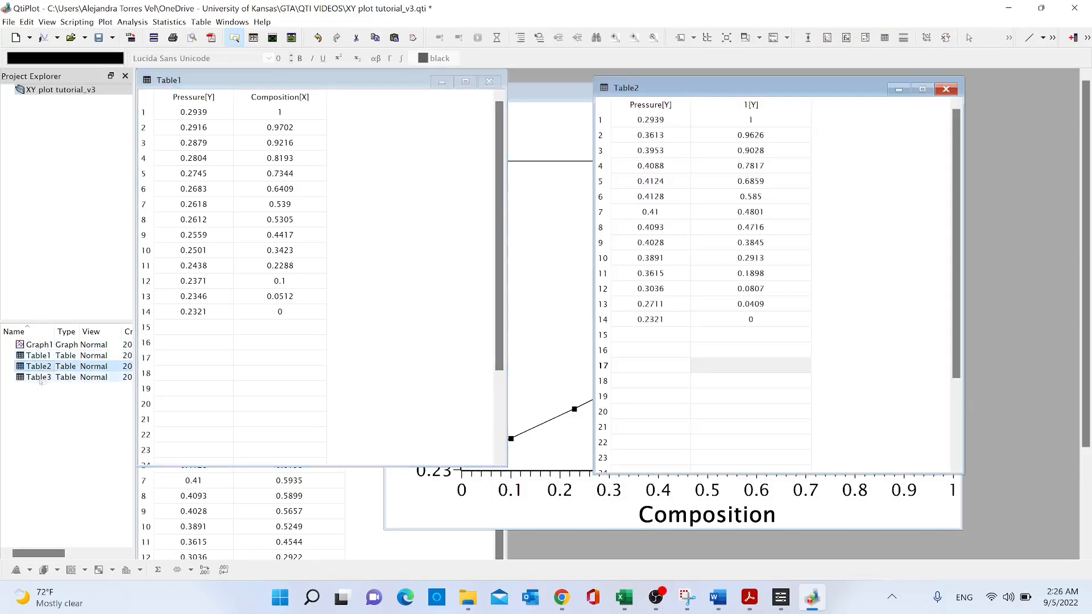
{"action": "left_click", "coordinate": [40, 378]}
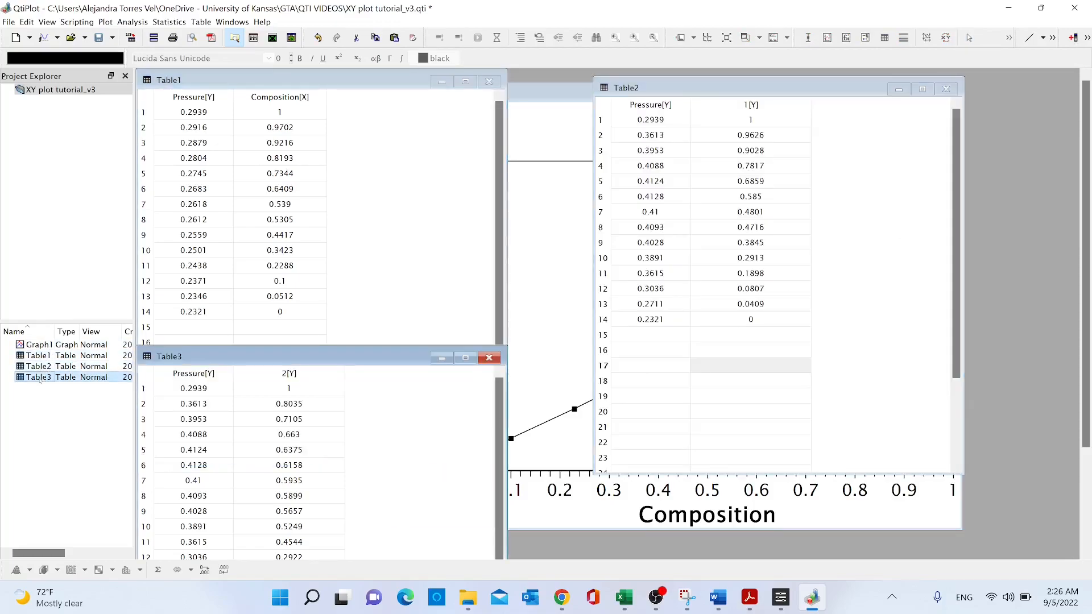
- Rename Table1, which holds the Pressure and Composition columns, as "Raoult law"
{"action": "left_click", "coordinate": [39, 355]}
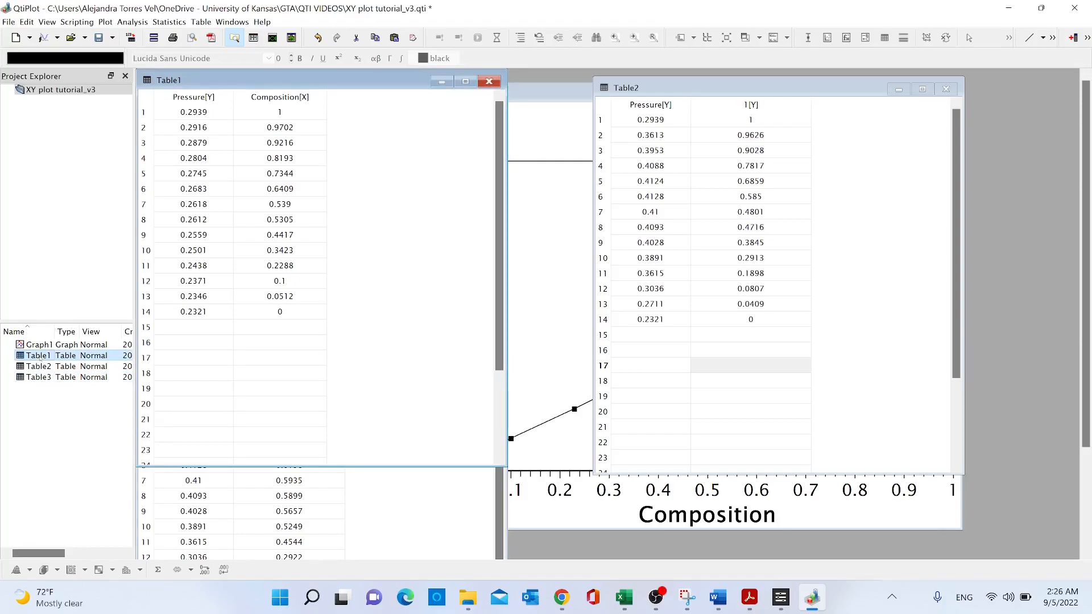
{"action": "right_click", "coordinate": [39, 357]}
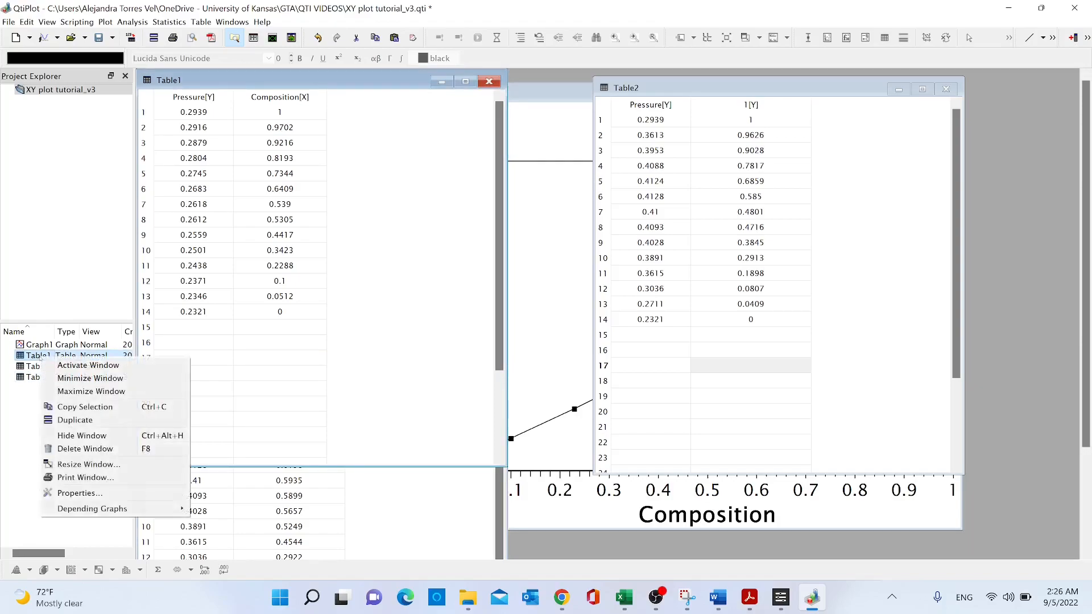
{"action": "left_click", "coordinate": [80, 494]}
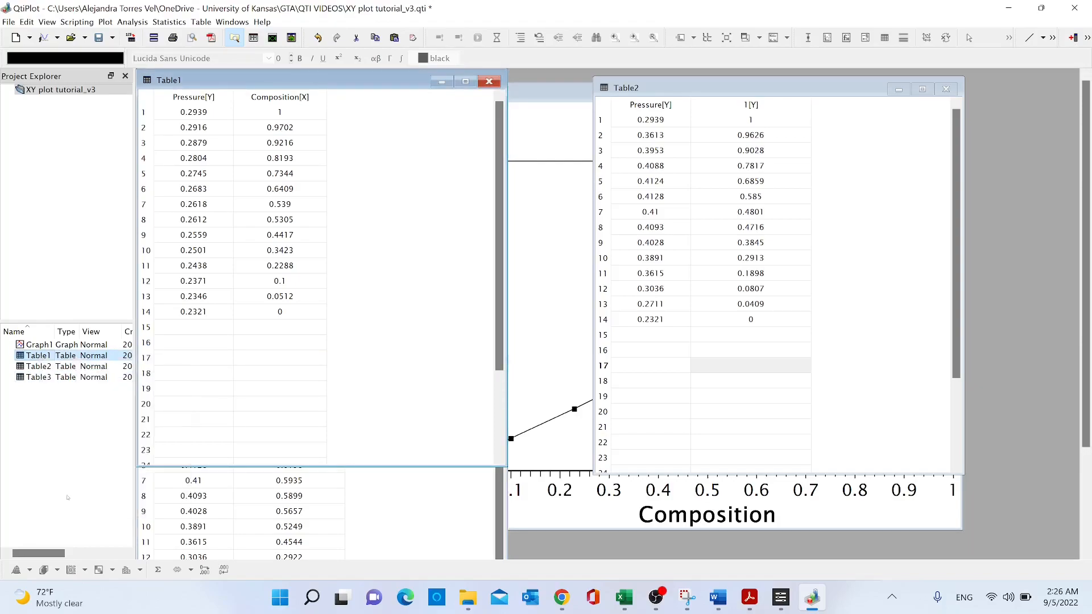
{"action": "key", "text": "BackSpace"}
{"action": "type", "text": "Raoult"}
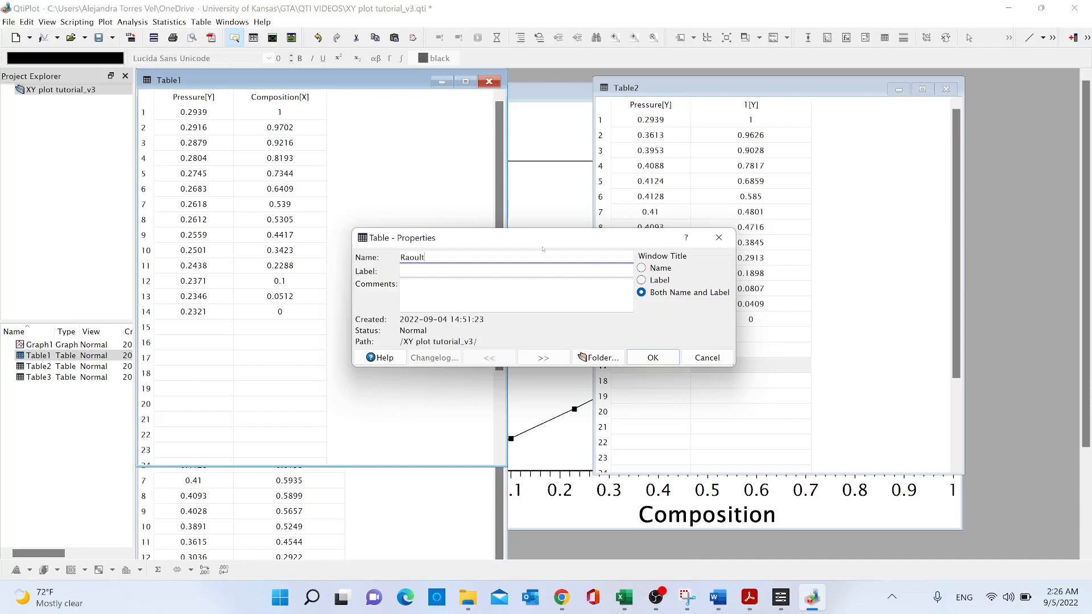
{"action": "type", "text": " law"}
{"action": "key", "text": "Return"}
- Rename Table2 as "Bubble point curve" in its table properties
{"action": "left_click", "coordinate": [34, 366]}
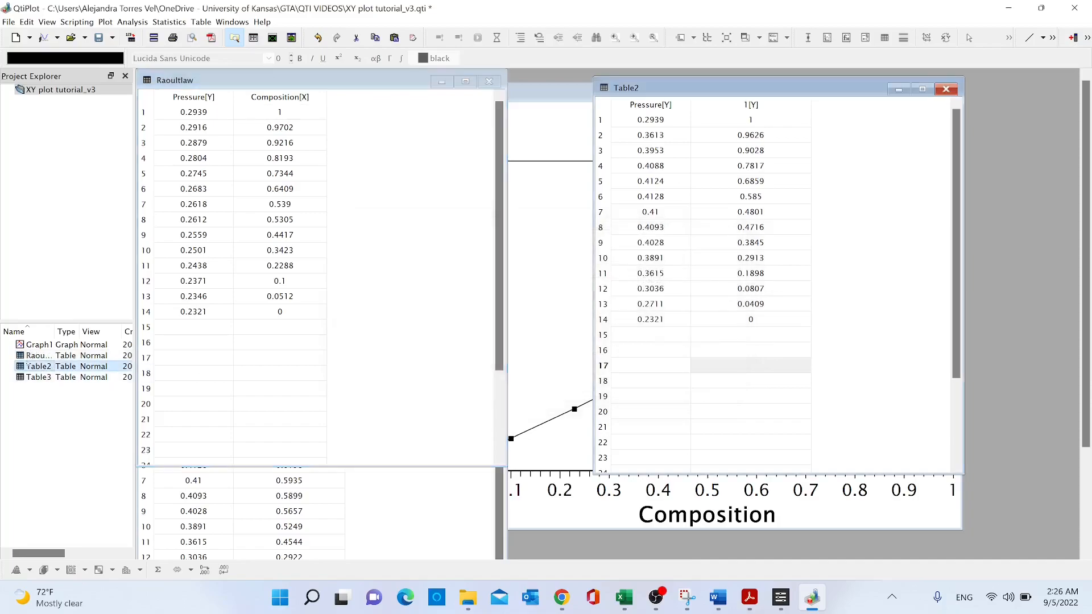
{"action": "right_click", "coordinate": [32, 366]}
{"action": "left_click", "coordinate": [67, 500]}
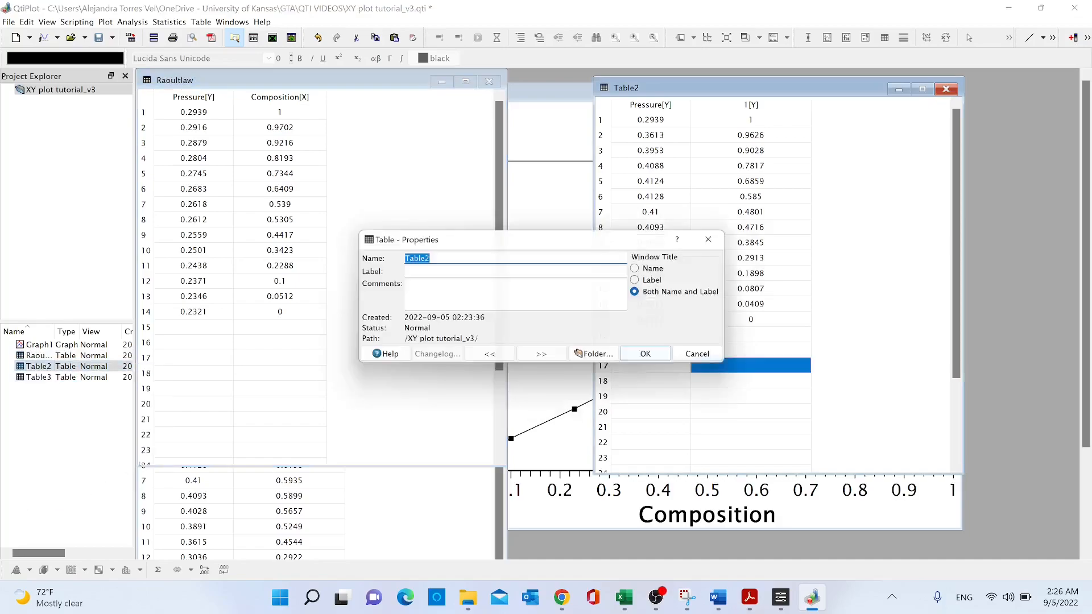
{"action": "type", "text": "Bubble point curve"}
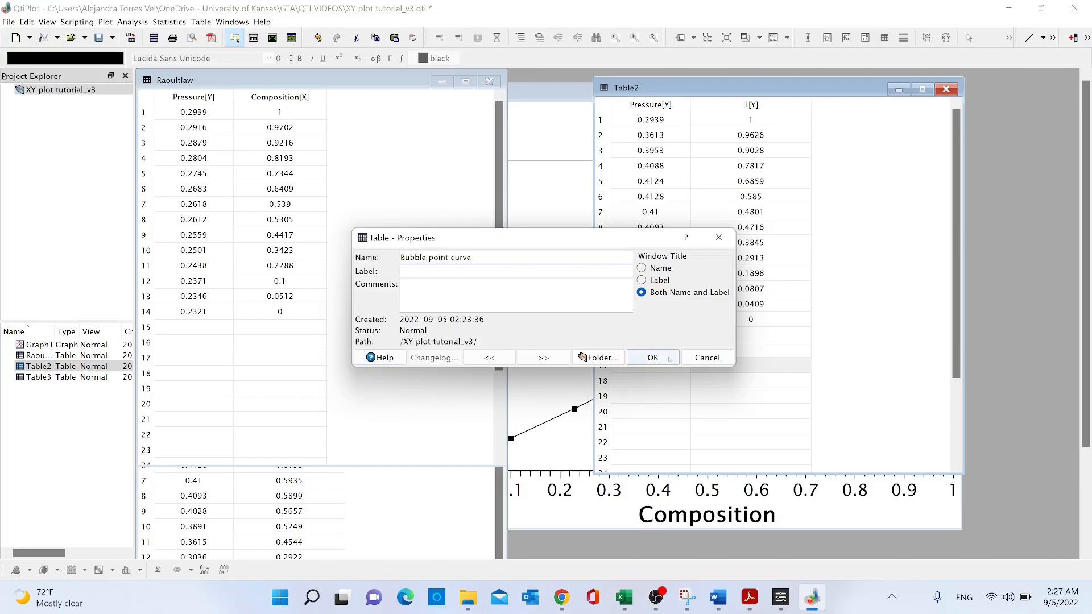
{"action": "left_click", "coordinate": [652, 358]}
- Rename Table3 as "Dew point curve" in its table properties
{"action": "left_click", "coordinate": [38, 377]}
{"action": "right_click", "coordinate": [33, 379]}
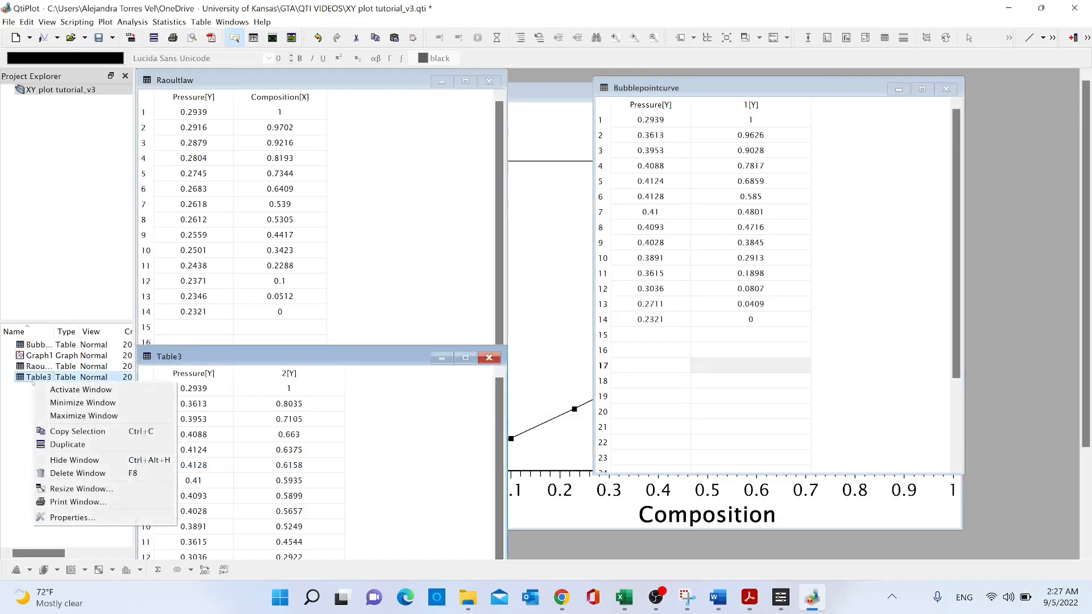
{"action": "left_click", "coordinate": [72, 518]}
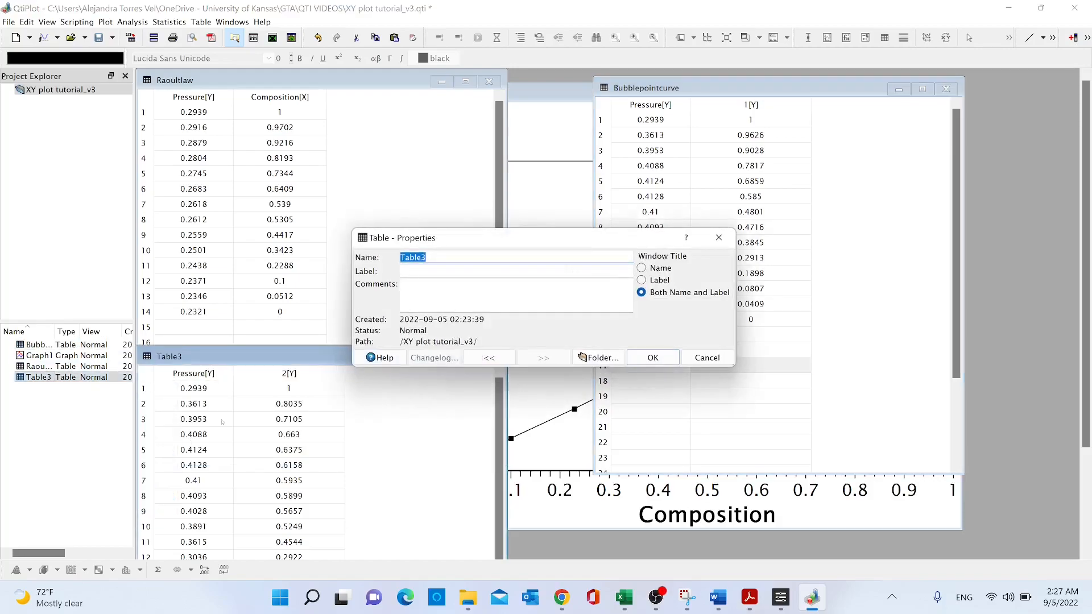
{"action": "type", "text": "Dew point curve"}
{"action": "key", "text": "Return"}
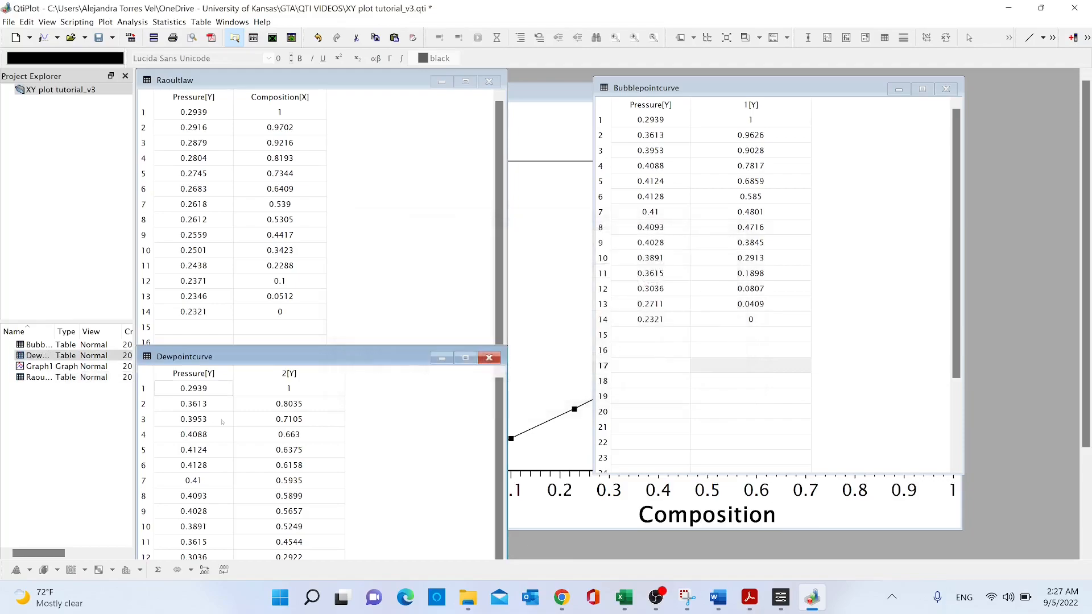
- Move the Dewpointcurve table window up over the Raoultlaw table, aligned with the workspace edge, so all its data rows show
{"action": "left_click", "coordinate": [34, 378]}
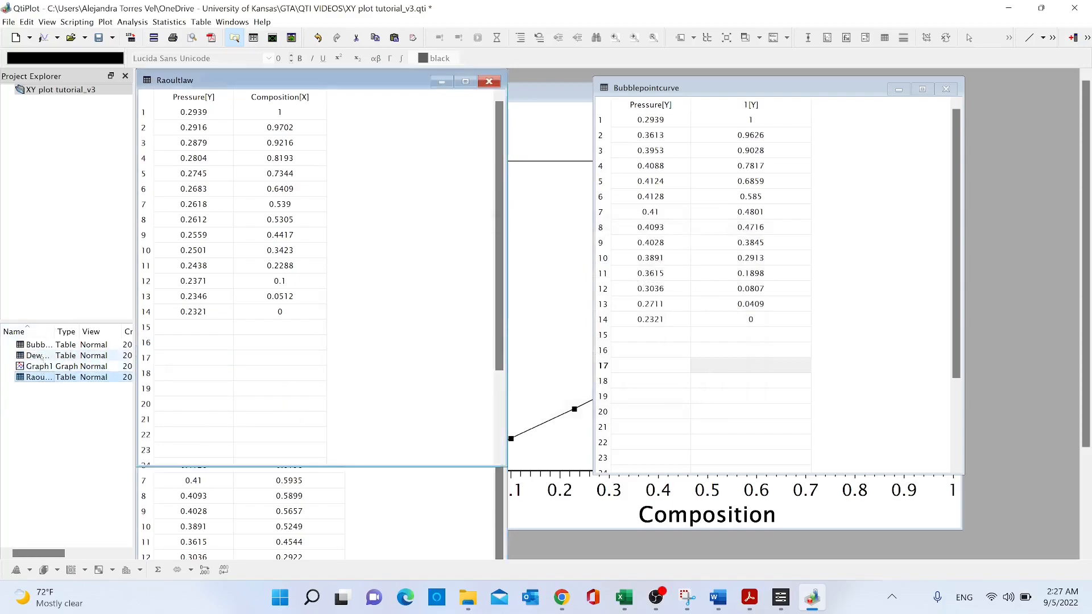
{"action": "left_click", "coordinate": [39, 356]}
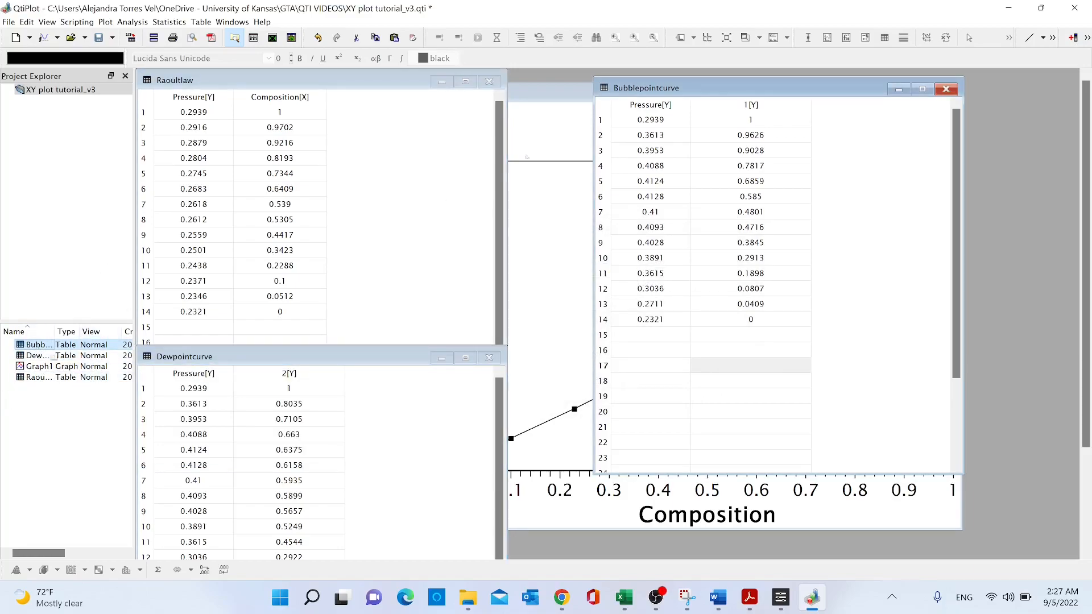
{"action": "left_click_drag", "start_coordinate": [287, 366], "coordinate": [308, 141]}
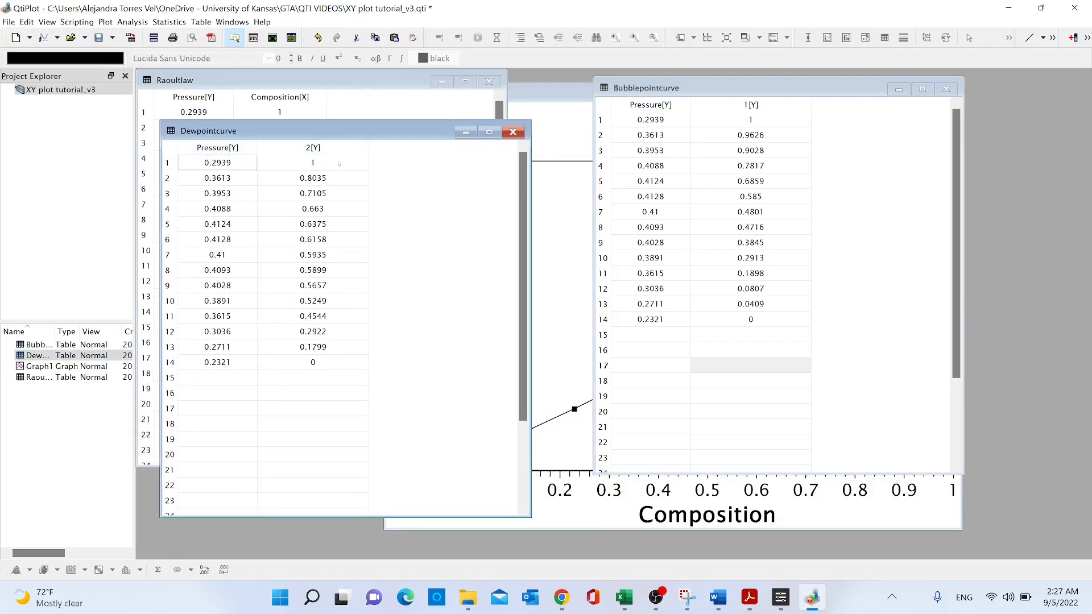
{"action": "left_click_drag", "start_coordinate": [304, 132], "coordinate": [278, 132]}
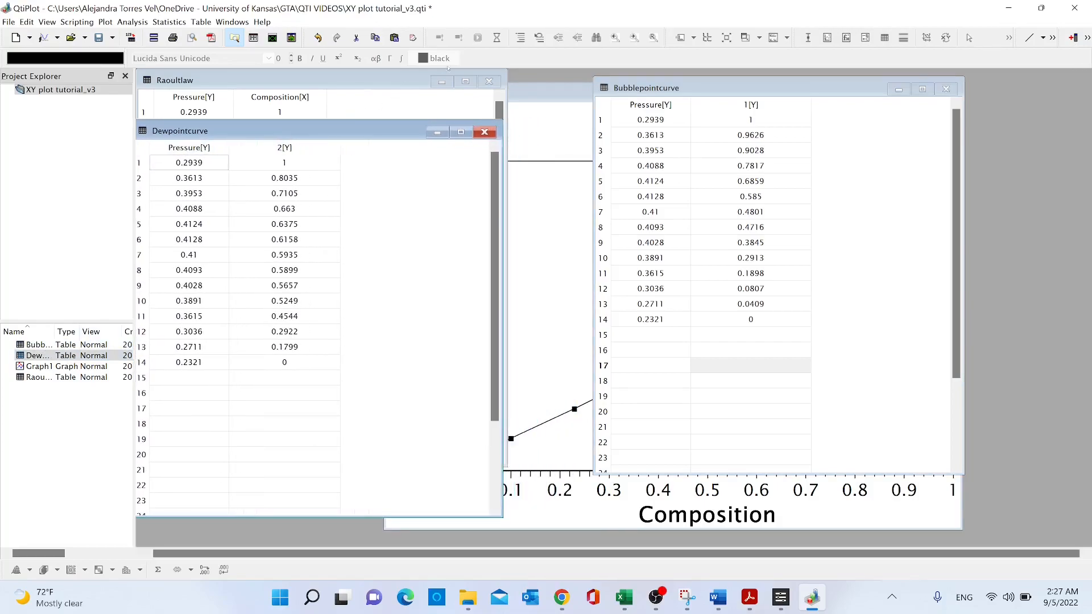
- Rename the second column of the Dewpointcurve table as Yi and set its plot designation to X (abscissae)
{"action": "left_click", "coordinate": [263, 146]}
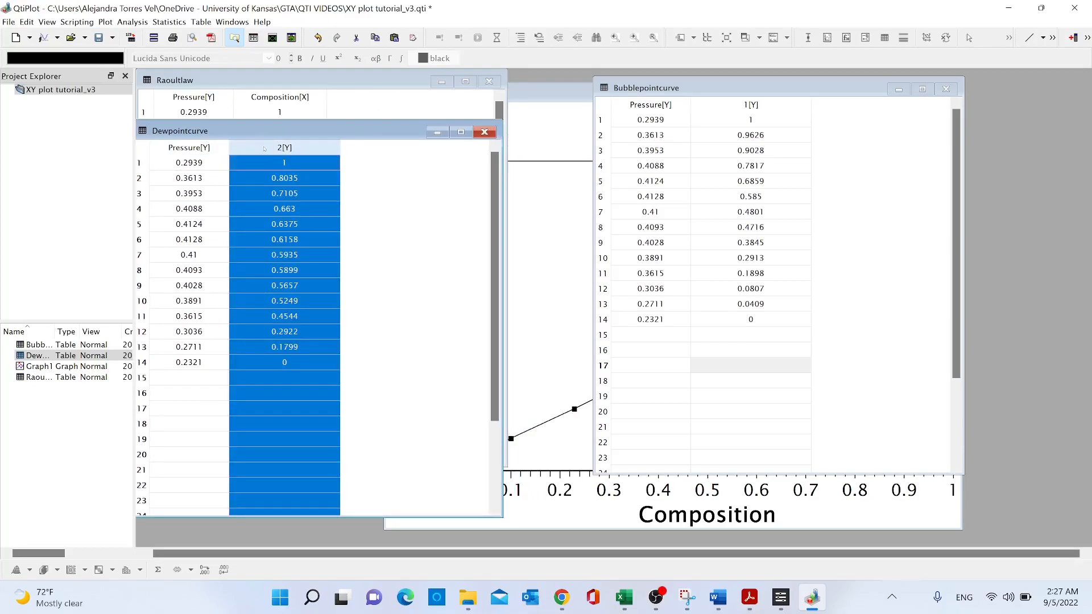
{"action": "right_click", "coordinate": [265, 149]}
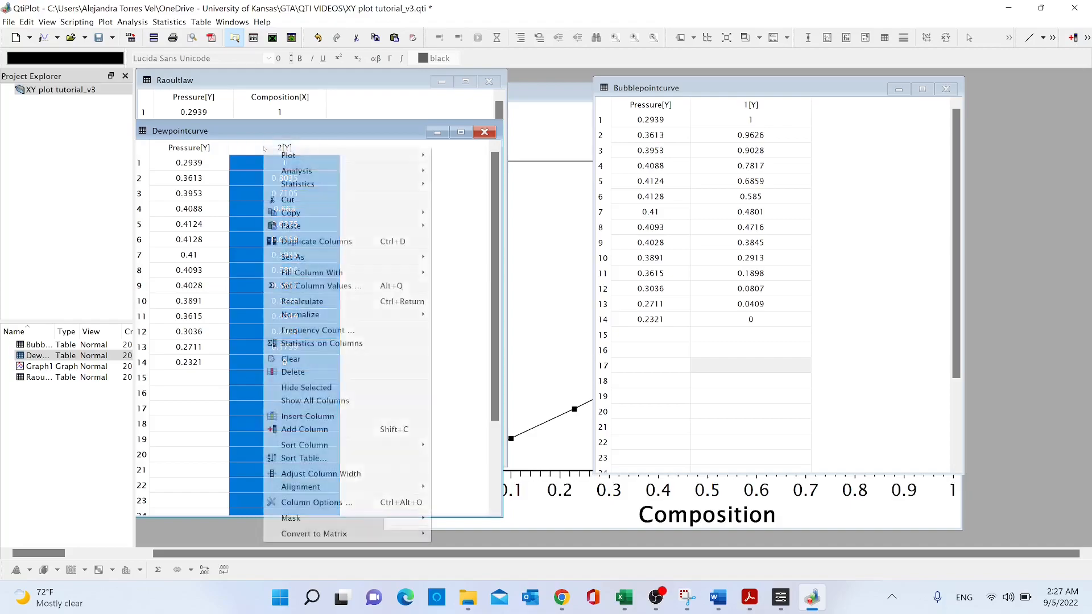
{"action": "left_click", "coordinate": [312, 502]}
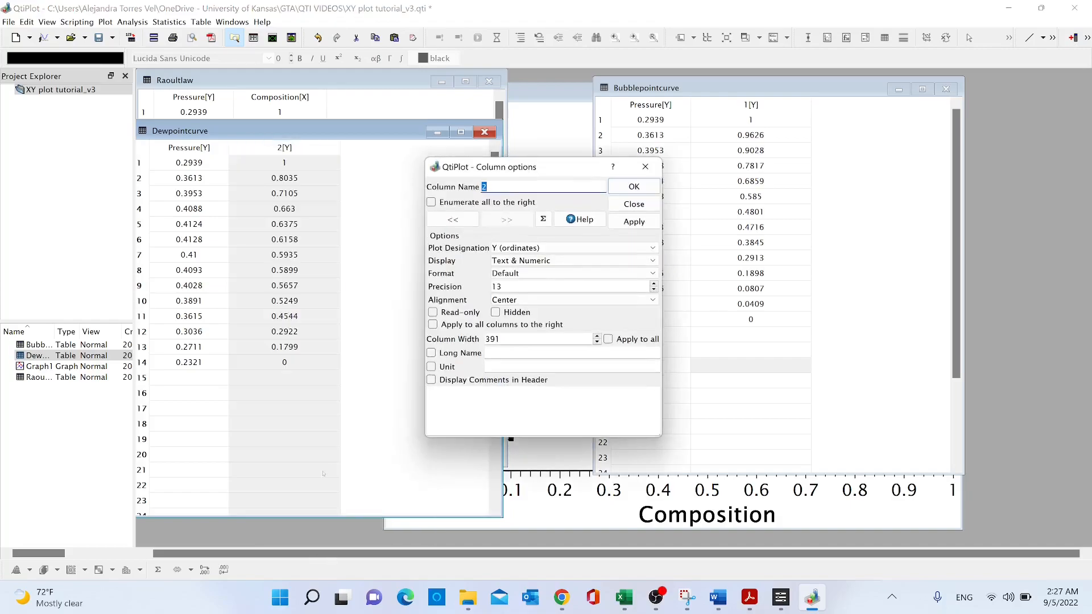
{"action": "left_click", "coordinate": [504, 186]}
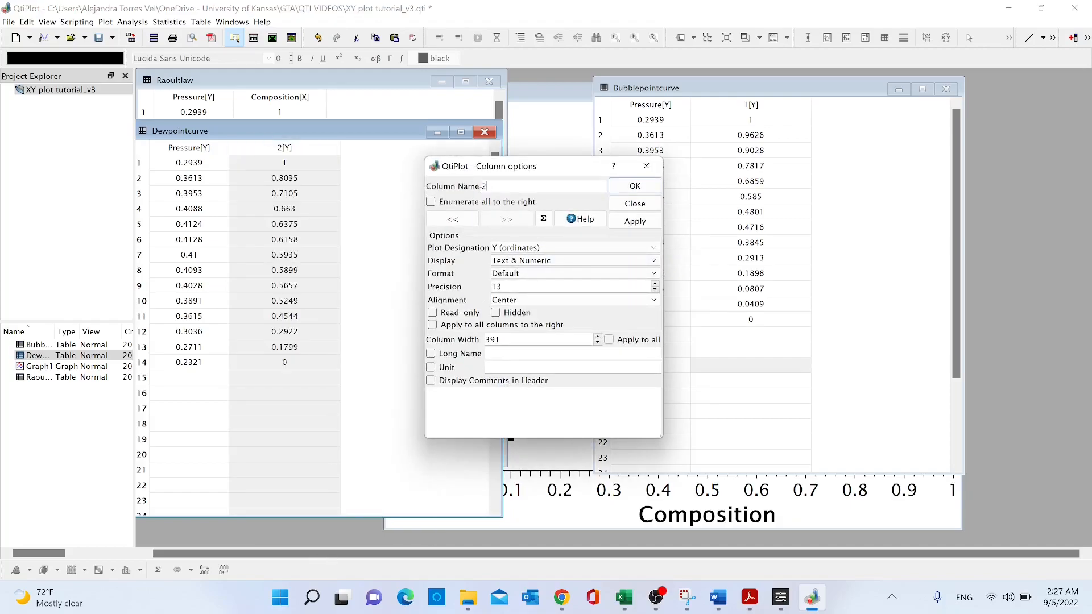
{"action": "double_click", "coordinate": [484, 187]}
{"action": "type", "text": "Yi"}
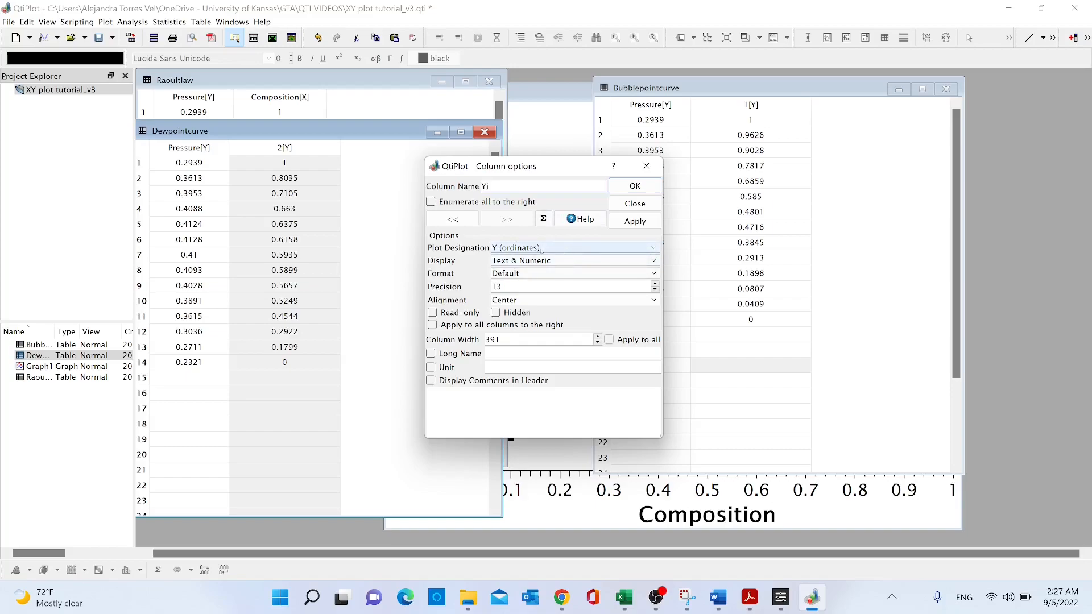
{"action": "left_click", "coordinate": [542, 248]}
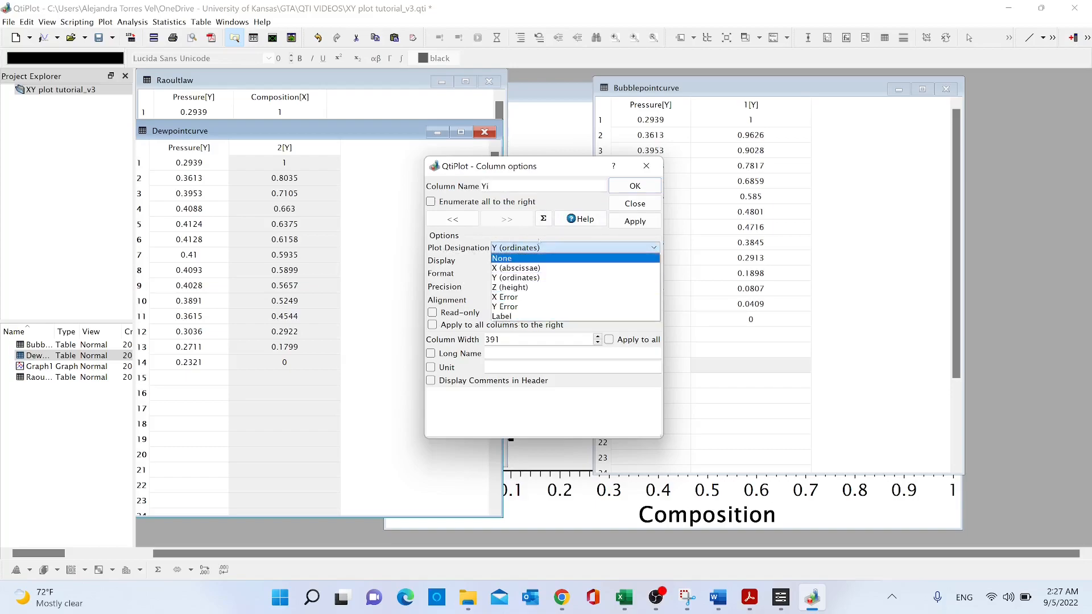
{"action": "left_click", "coordinate": [515, 268]}
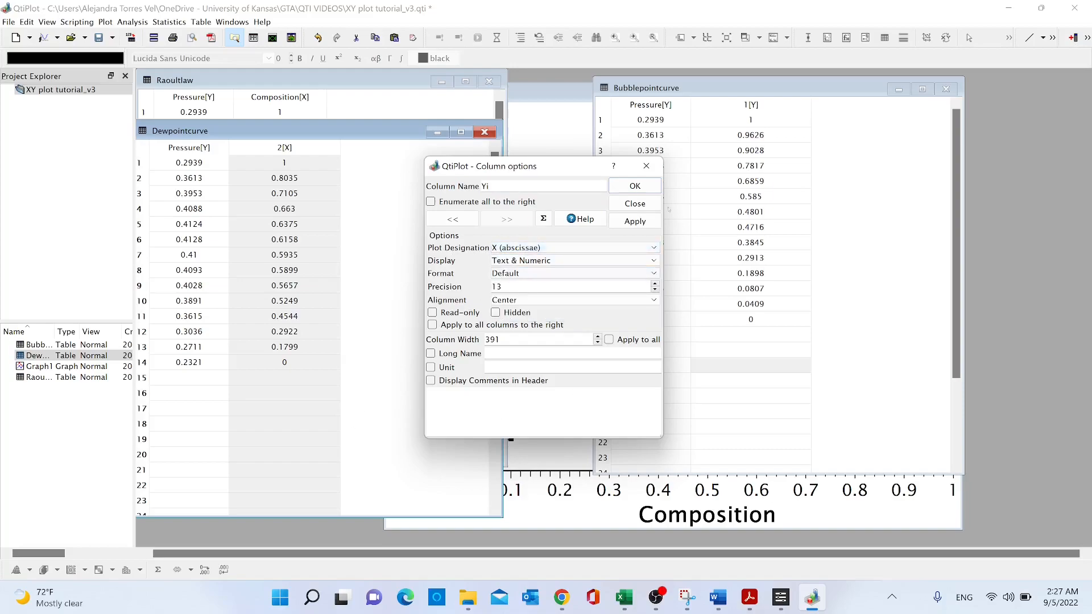
{"action": "left_click", "coordinate": [635, 186]}
- Rename the second column of the Bubblepointcurve table as Xi and set its plot designation to X (abscissae)
{"action": "double_click", "coordinate": [43, 346]}
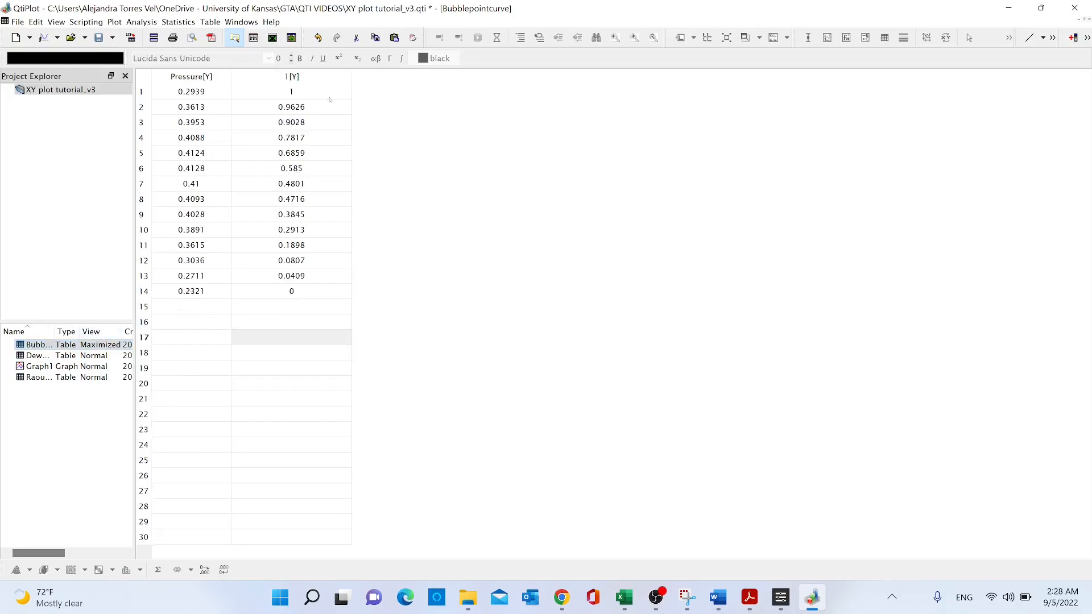
{"action": "left_click", "coordinate": [301, 79]}
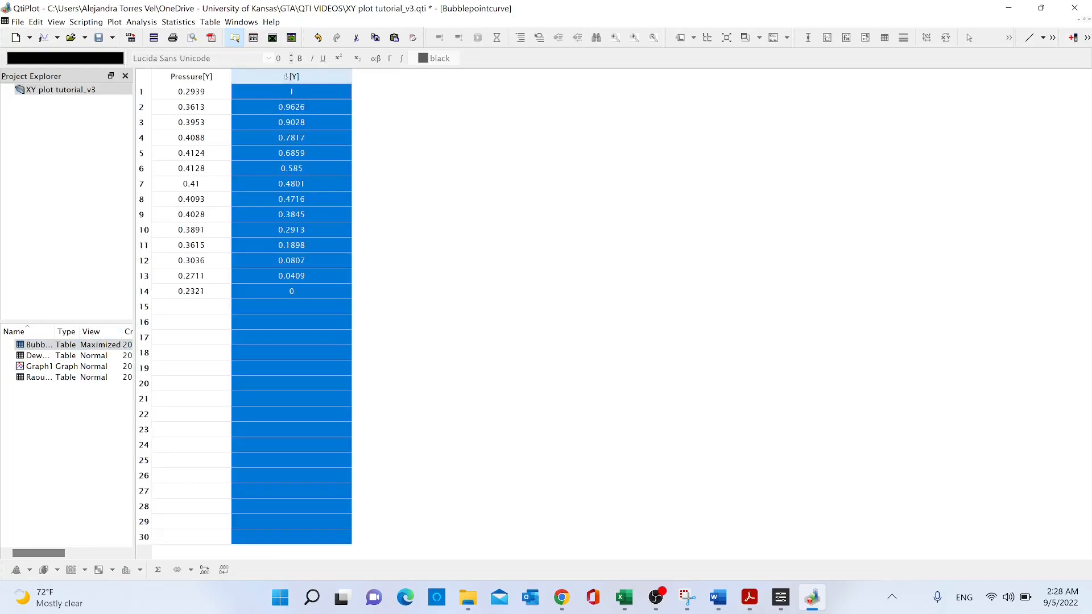
{"action": "double_click", "coordinate": [286, 76]}
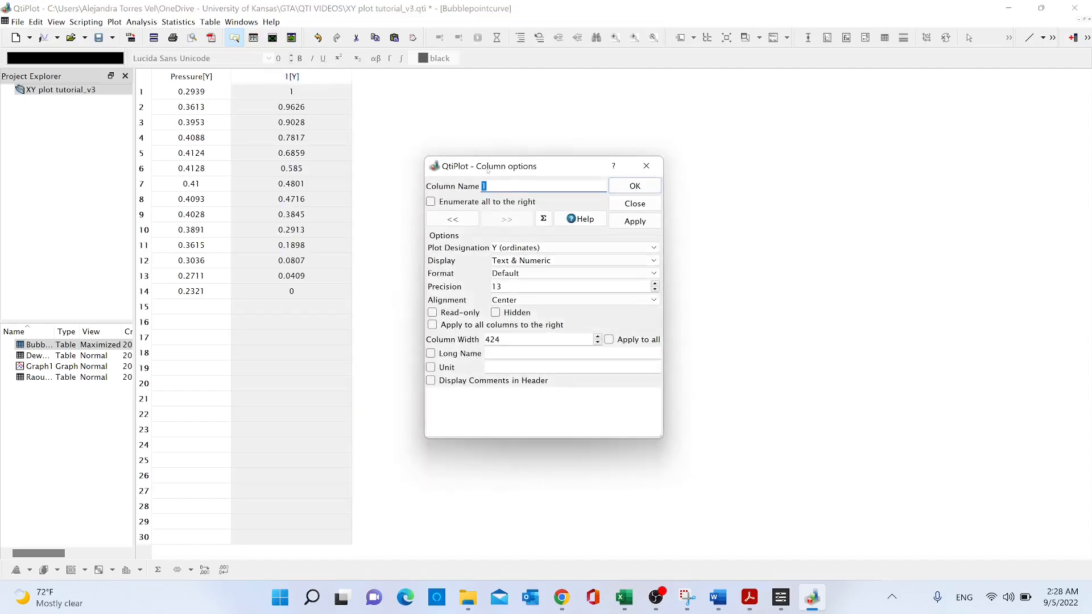
{"action": "type", "text": "Y"}
{"action": "type", "text": "Xi"}
{"action": "left_click", "coordinate": [540, 248]}
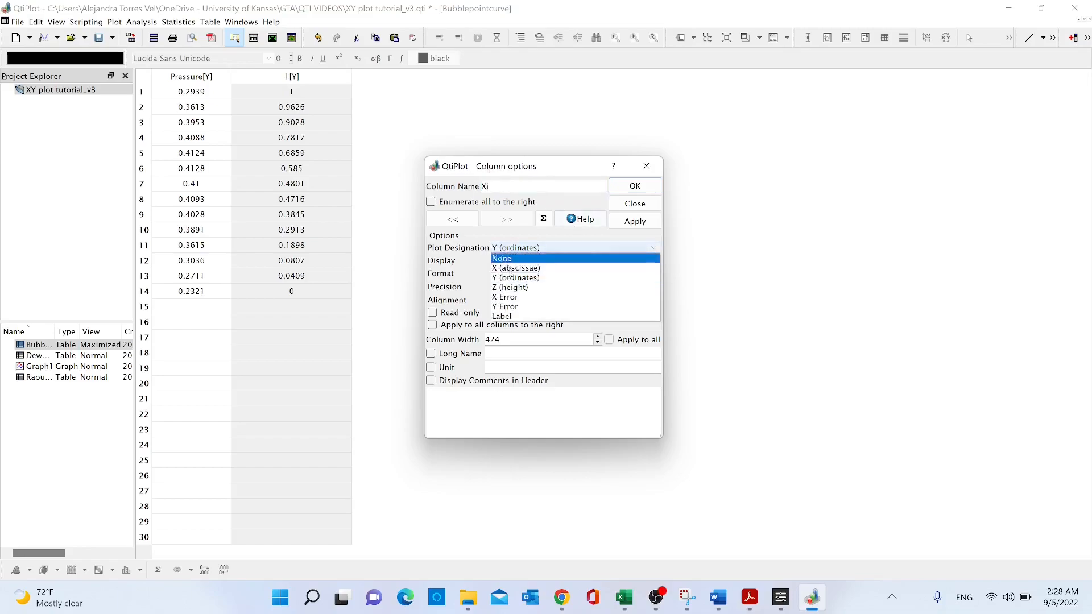
{"action": "left_click", "coordinate": [528, 269]}
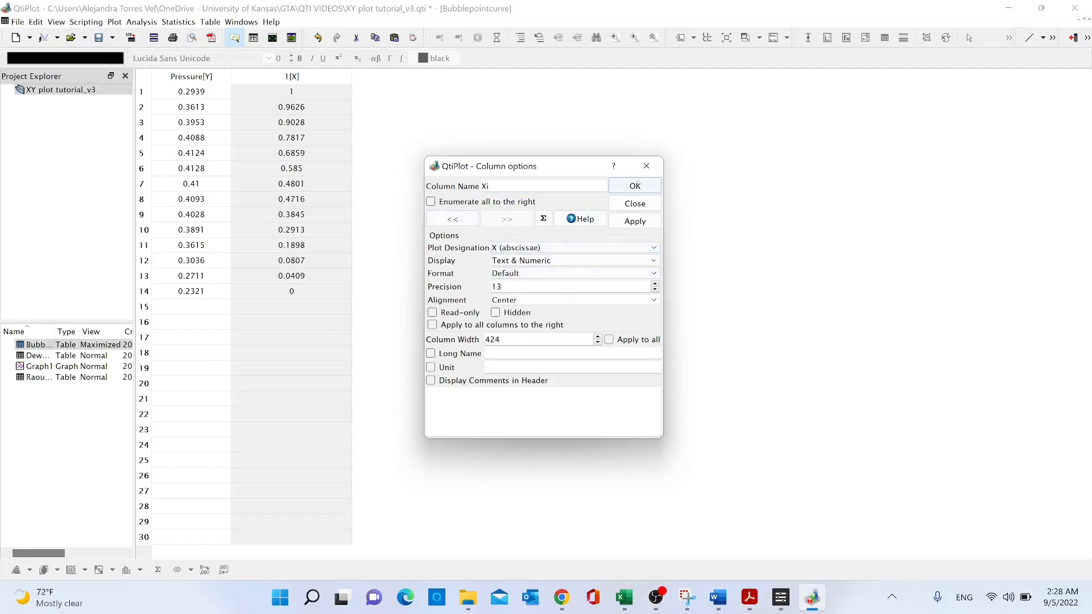
{"action": "left_click", "coordinate": [635, 186]}
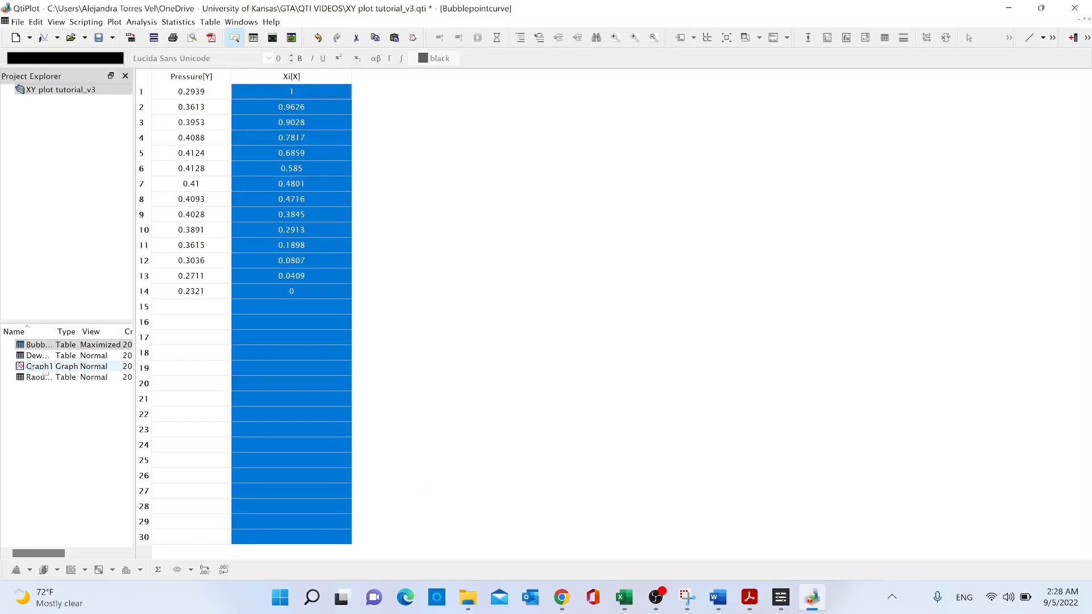
- Bring the P vs X graph to the front in a restored window alongside the data tables
{"action": "double_click", "coordinate": [30, 367]}
{"action": "double_click", "coordinate": [31, 367]}
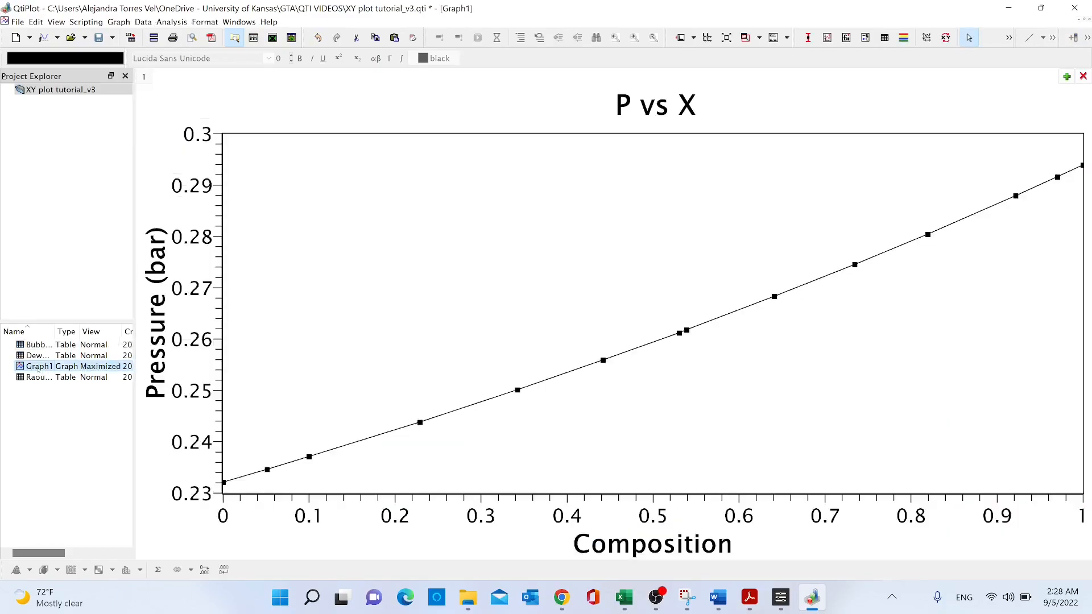
{"action": "double_click", "coordinate": [37, 368]}
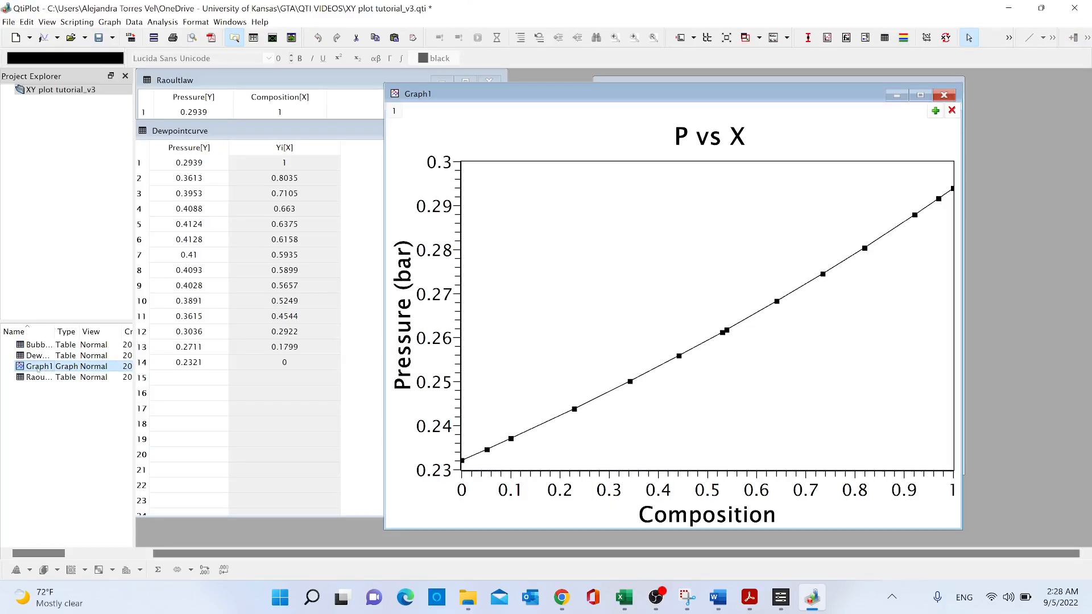
- Add the Dewpointcurve and Bubblepointcurve data to the P vs X graph as Line + Symbol curves
{"action": "right_click", "coordinate": [524, 153]}
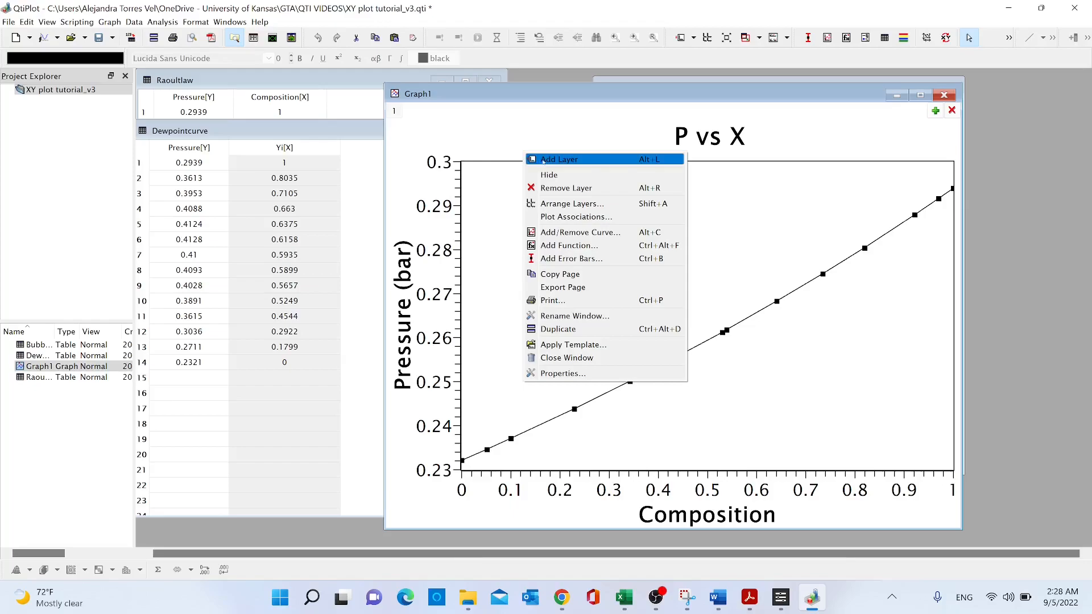
{"action": "left_click", "coordinate": [572, 233]}
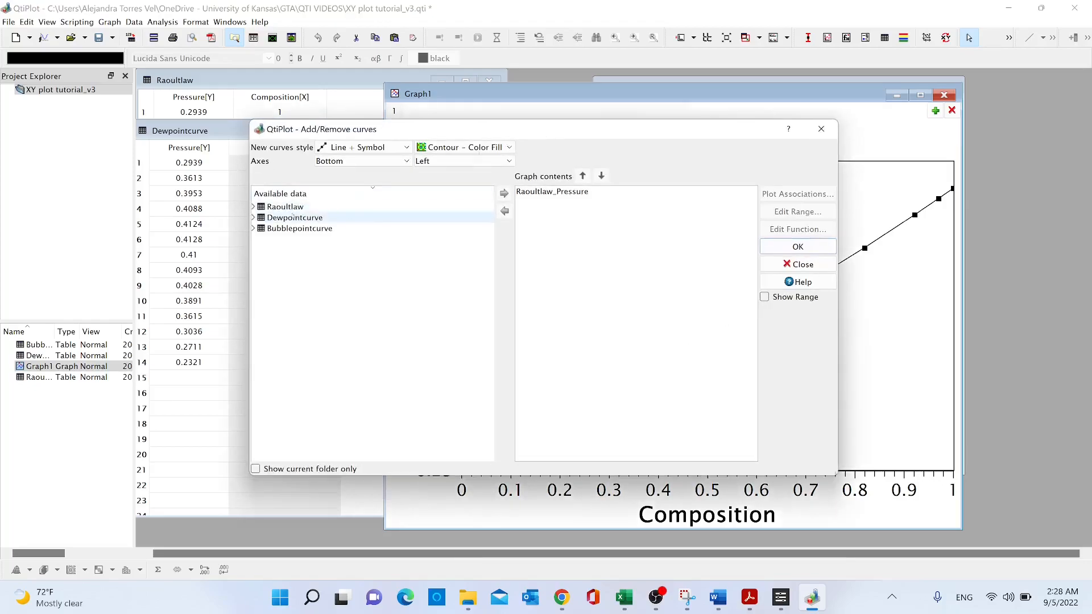
{"action": "left_click", "coordinate": [254, 218]}
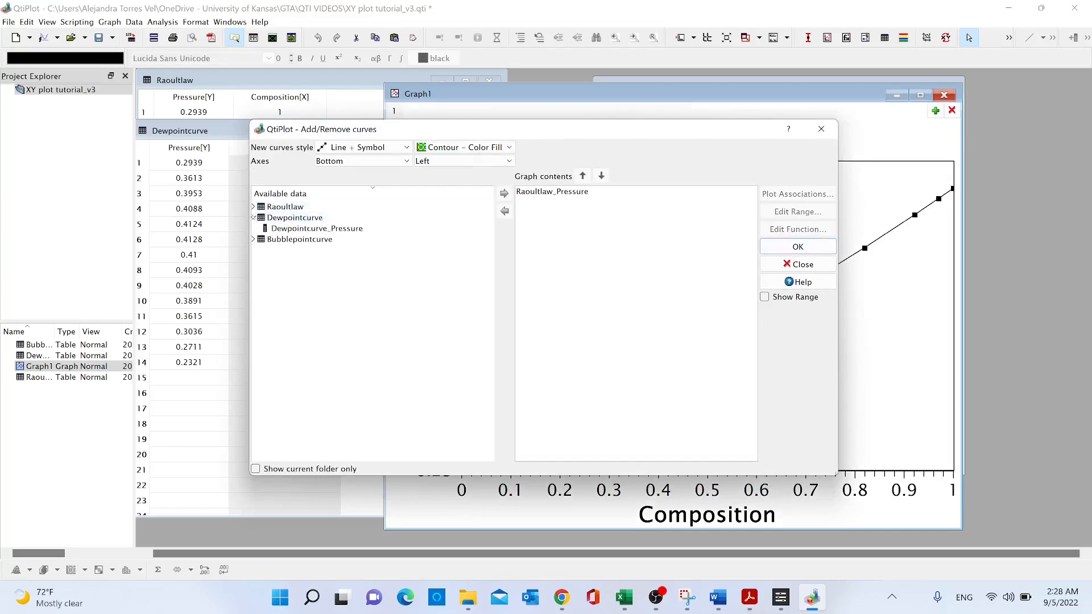
{"action": "left_click", "coordinate": [283, 218]}
{"action": "left_click", "coordinate": [291, 240]}
{"action": "left_click", "coordinate": [297, 221]}
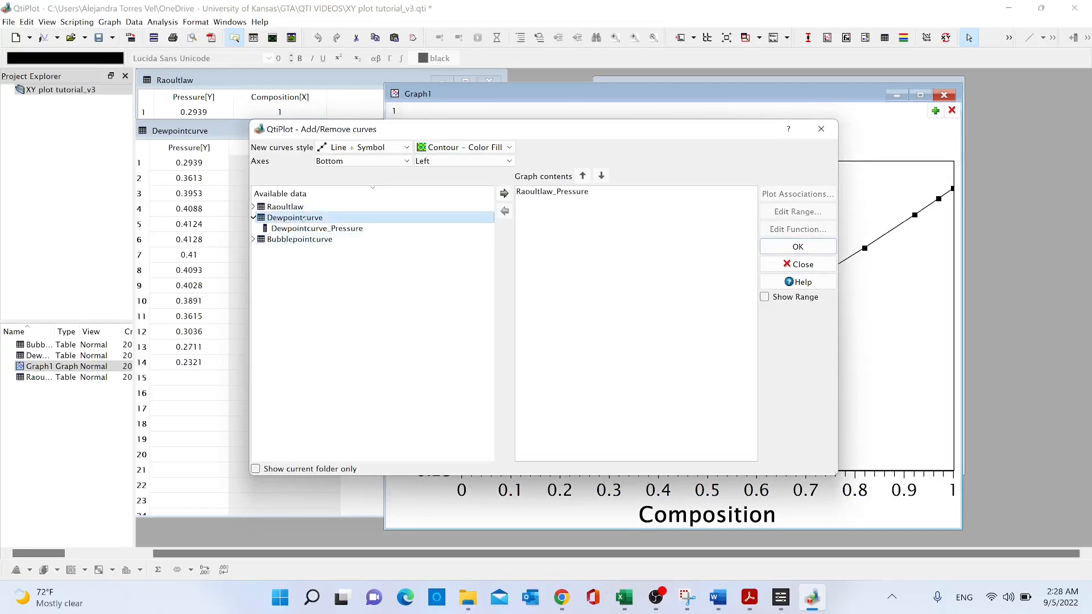
{"action": "left_click", "coordinate": [300, 238]}
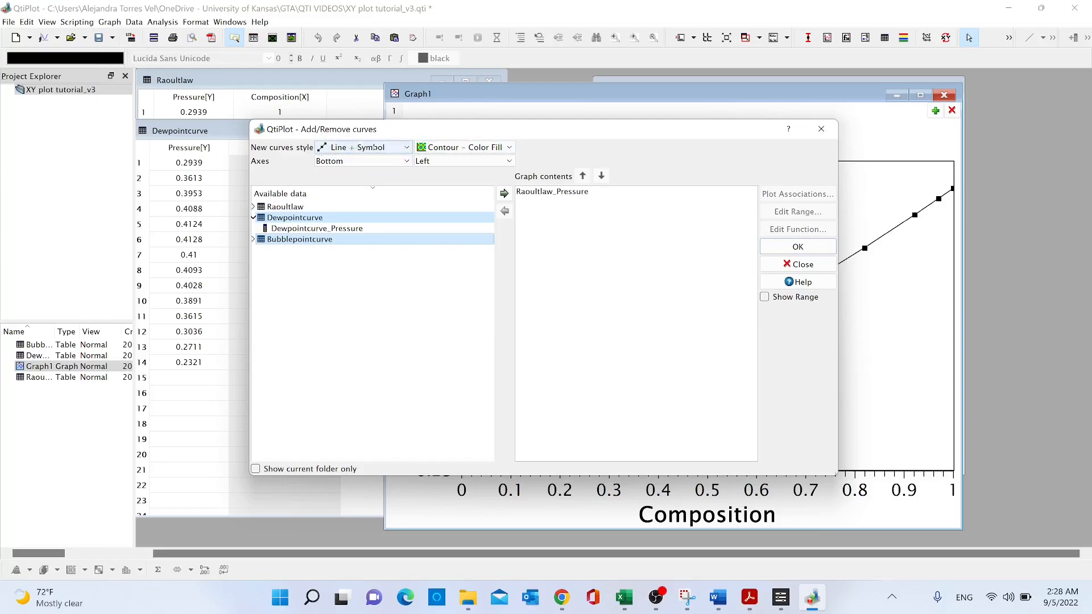
{"action": "left_click", "coordinate": [336, 148]}
{"action": "left_click", "coordinate": [356, 177]}
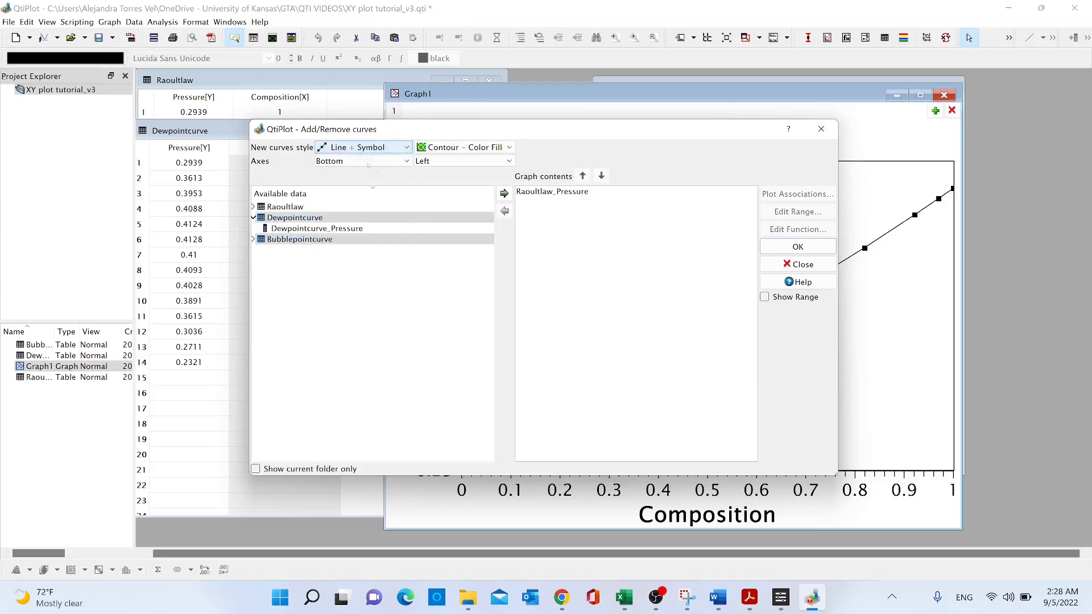
{"action": "left_click", "coordinate": [504, 193]}
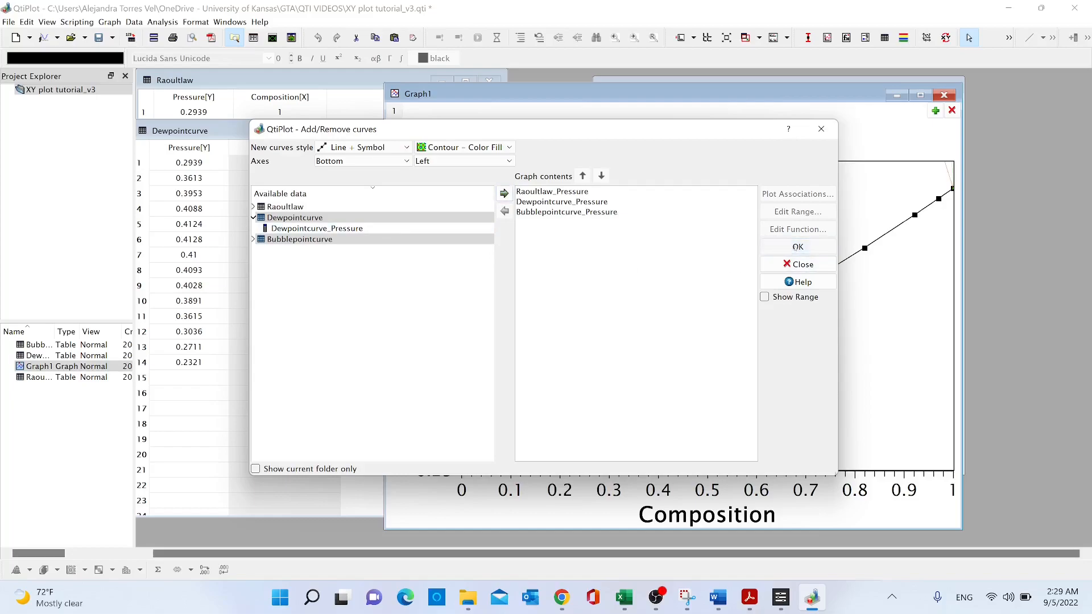
{"action": "left_click", "coordinate": [794, 248]}
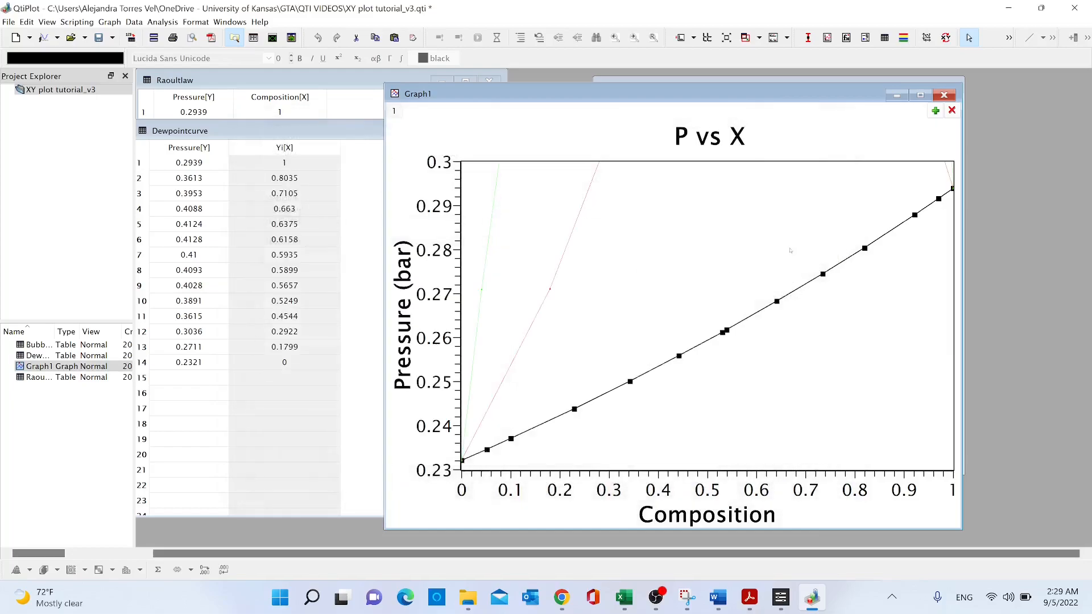
- Set the upper limit of the graph's pressure axis to 0.45
{"action": "double_click", "coordinate": [444, 258]}
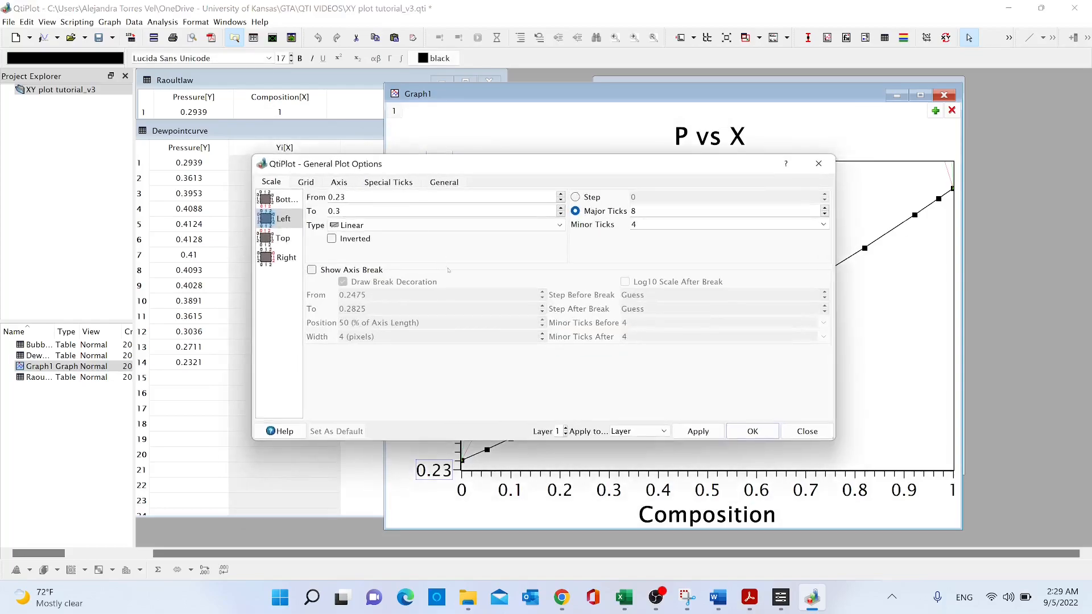
{"action": "left_click", "coordinate": [819, 164]}
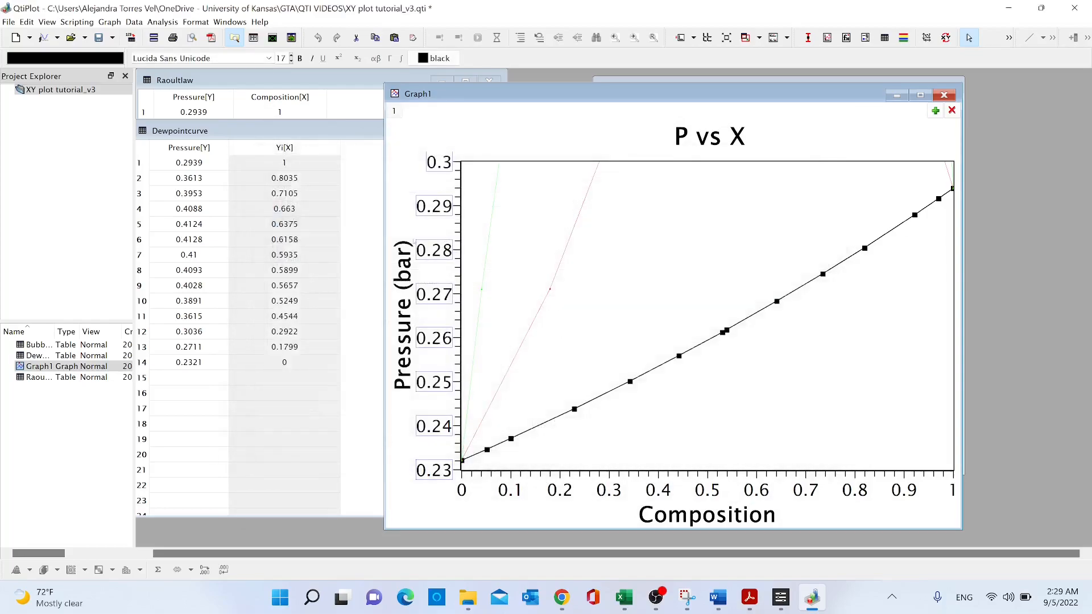
{"action": "double_click", "coordinate": [449, 255]}
{"action": "left_click_drag", "start_coordinate": [357, 213], "coordinate": [317, 211]}
{"action": "type", "text": "0.2"}
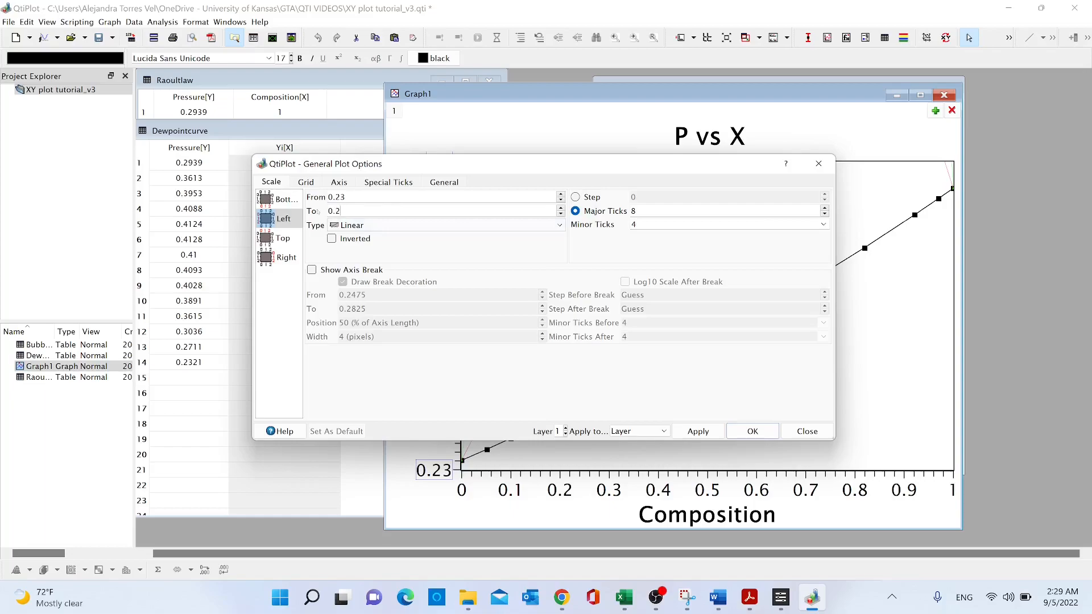
{"action": "key", "text": "BackSpace"}
{"action": "key", "text": "BackSpace"}
{"action": "type", "text": "45"}
{"action": "left_click", "coordinate": [697, 431]}
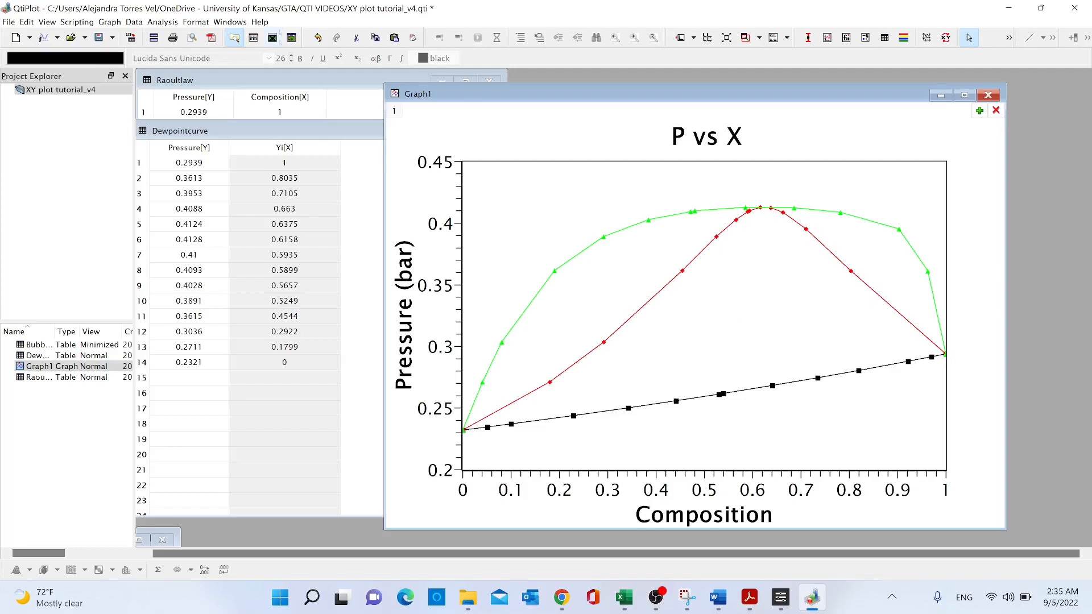
- Add a new legend to the P vs X graph
{"action": "left_click", "coordinate": [111, 23]}
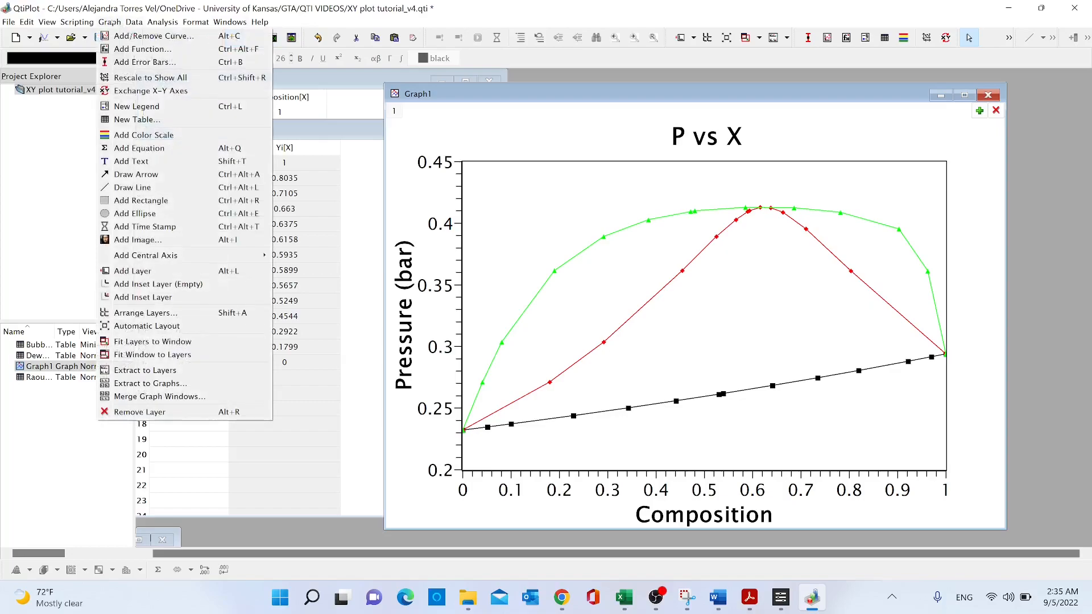
{"action": "left_click", "coordinate": [138, 106]}
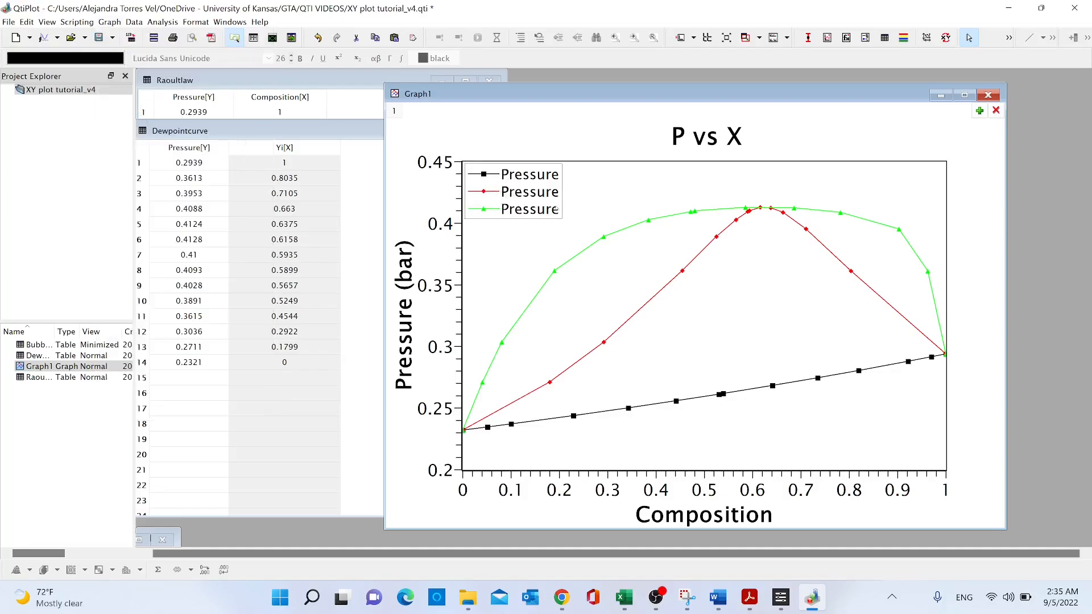
{"action": "double_click", "coordinate": [521, 206]}
{"action": "left_click", "coordinate": [568, 143]}
- Replace the first curve's label in the legend text with "Raoult's Law", keeping its line symbol code
{"action": "left_click", "coordinate": [539, 199]}
{"action": "right_click", "coordinate": [540, 199]}
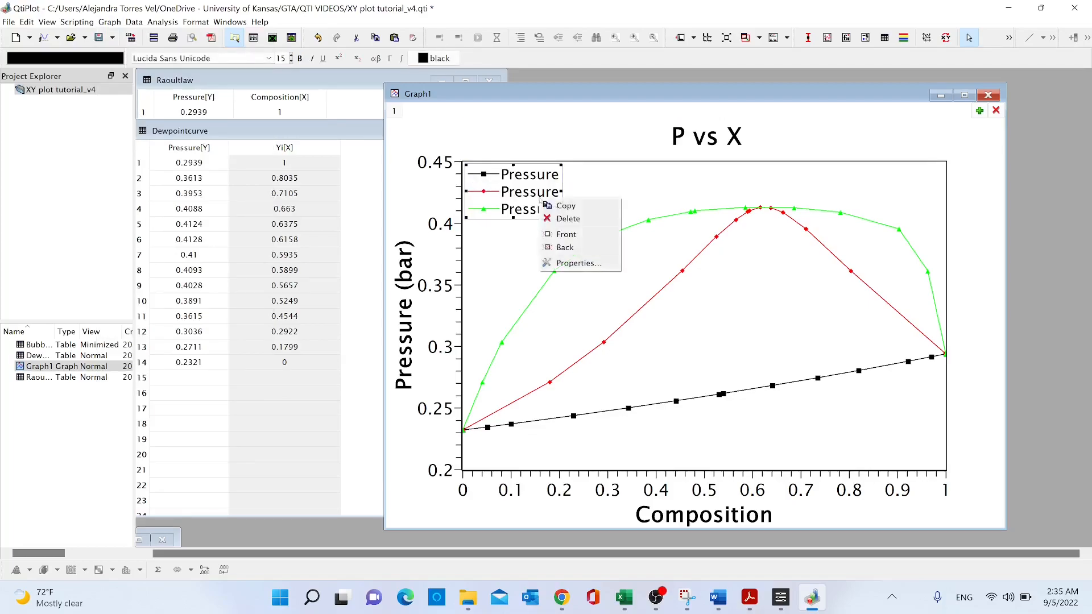
{"action": "left_click", "coordinate": [558, 265]}
{"action": "left_click", "coordinate": [400, 344]}
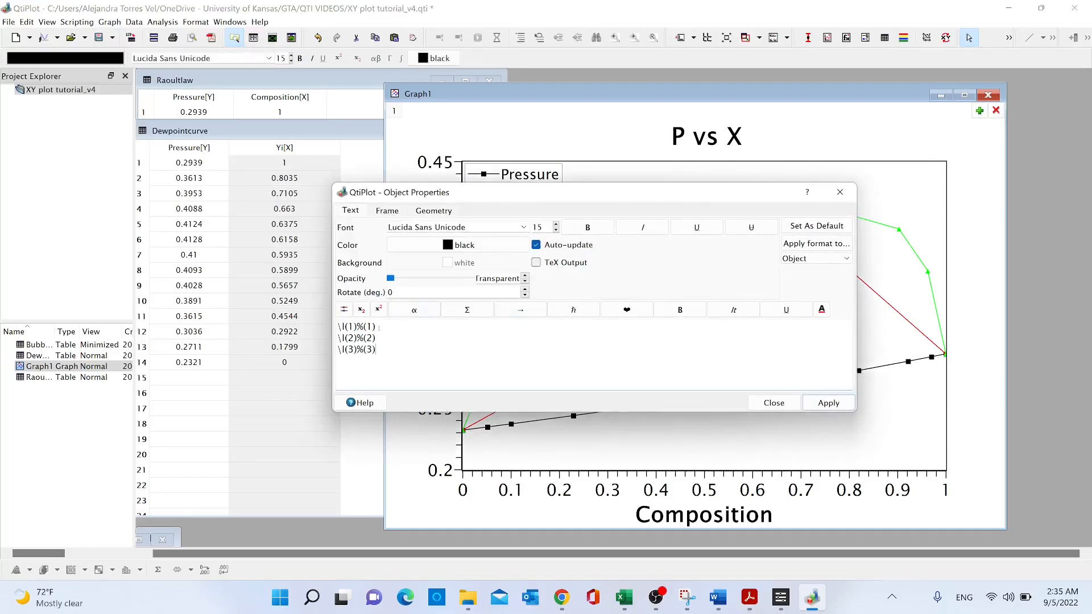
{"action": "left_click_drag", "start_coordinate": [381, 325], "coordinate": [357, 326]}
{"action": "key", "text": "BackSpace"}
{"action": "type", "text": "Raoult"}
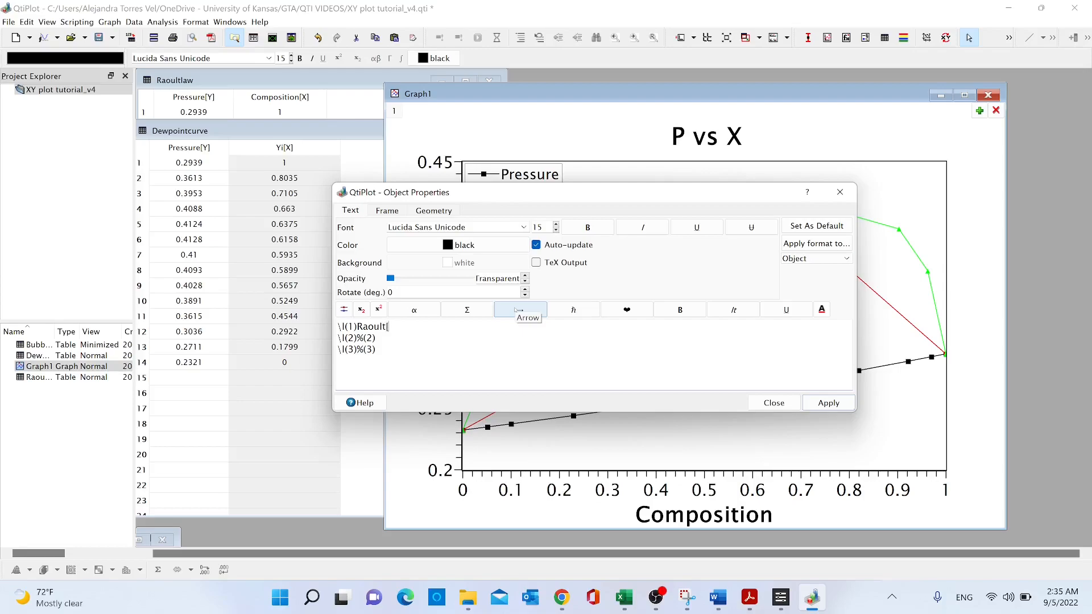
{"action": "type", "text": "'s Lau"}
{"action": "key", "text": "BackSpace"}
{"action": "type", "text": "w"}
- Replace the second curve's label in the legend text with "Dew Point Curve"
{"action": "left_click_drag", "start_coordinate": [385, 342], "coordinate": [357, 339]}
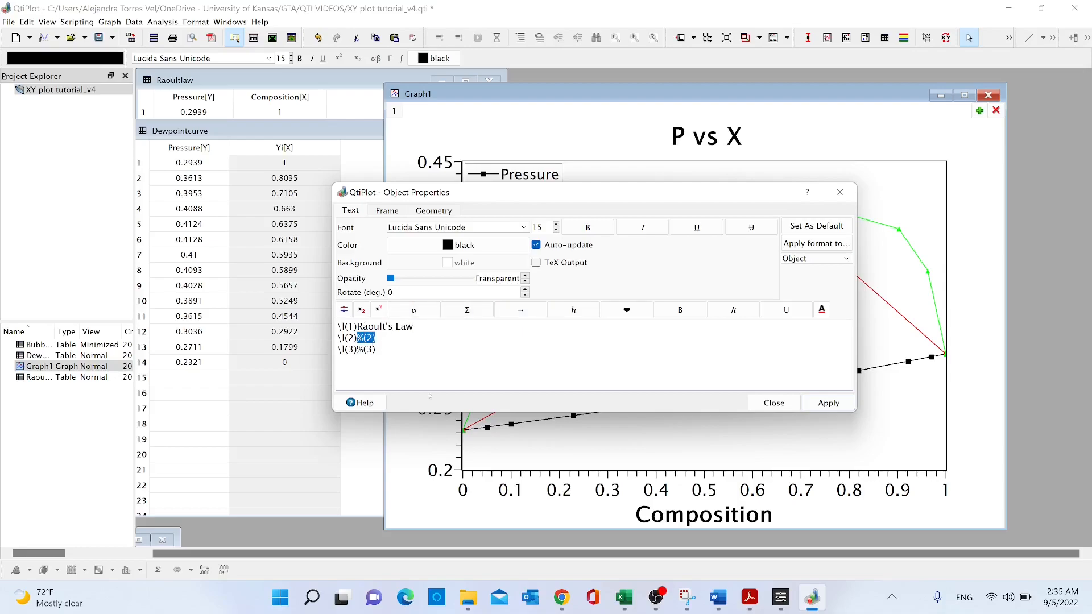
{"action": "key", "text": "Delete"}
{"action": "left_click_drag", "start_coordinate": [561, 192], "coordinate": [540, 255]}
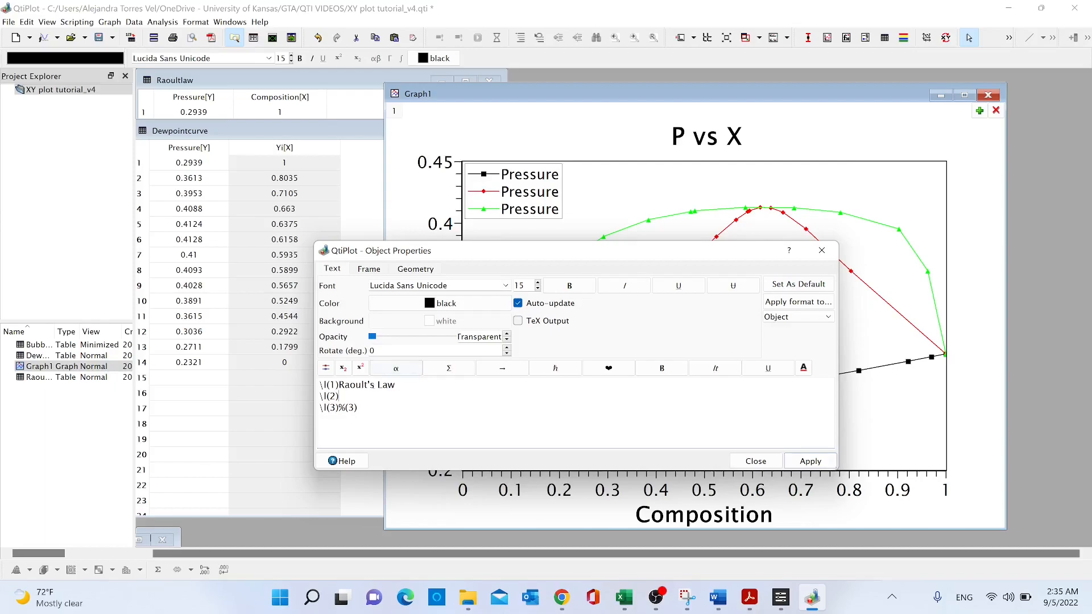
{"action": "type", "text": "Dew Point Curve"}
- Replace the third curve's label with "Bubble Point Curve" and apply the new legend text to the graph
{"action": "left_click_drag", "start_coordinate": [358, 408], "coordinate": [340, 408]}
{"action": "type", "text": "Bubble P"}
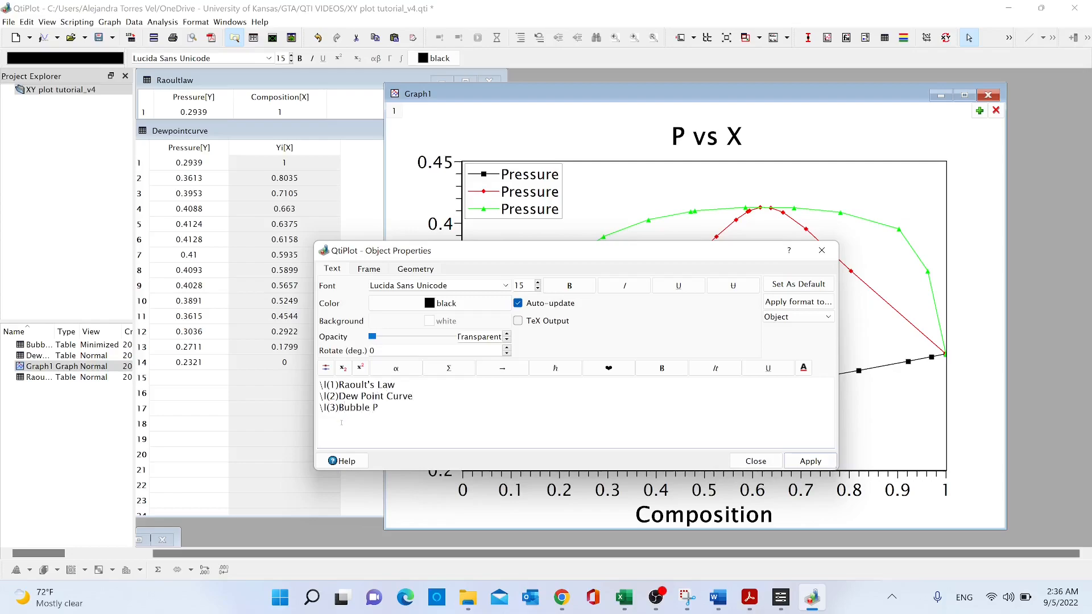
{"action": "type", "text": "oint Curve"}
{"action": "left_click", "coordinate": [788, 464]}
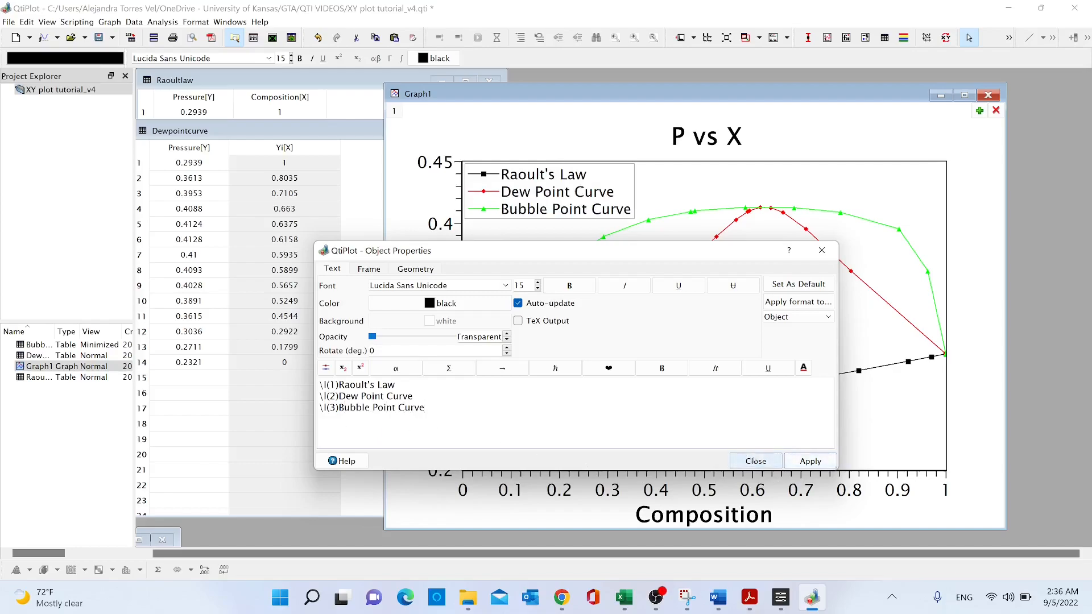
{"action": "left_click", "coordinate": [756, 461]}
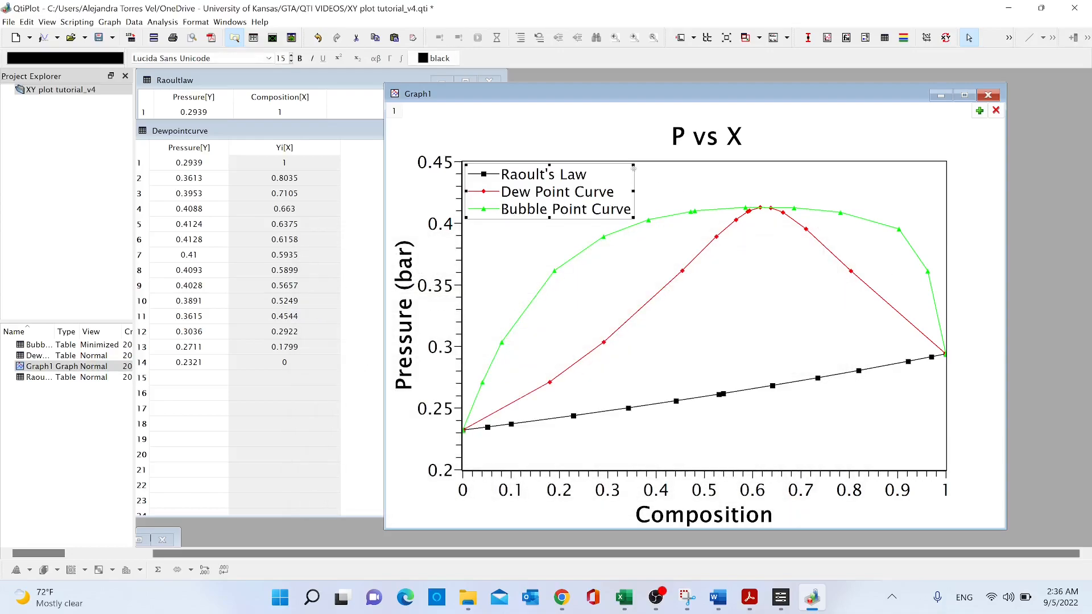
- Remove the legend's border by setting its frame shape to None, and deselect the legend
{"action": "left_click", "coordinate": [618, 179]}
{"action": "right_click", "coordinate": [633, 181]}
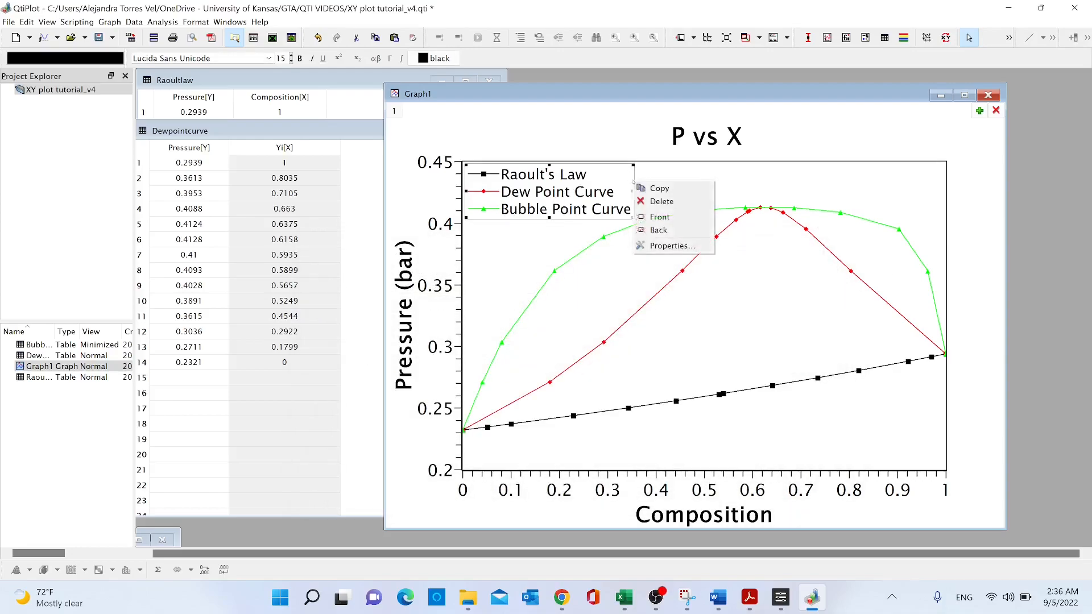
{"action": "left_click", "coordinate": [672, 245]}
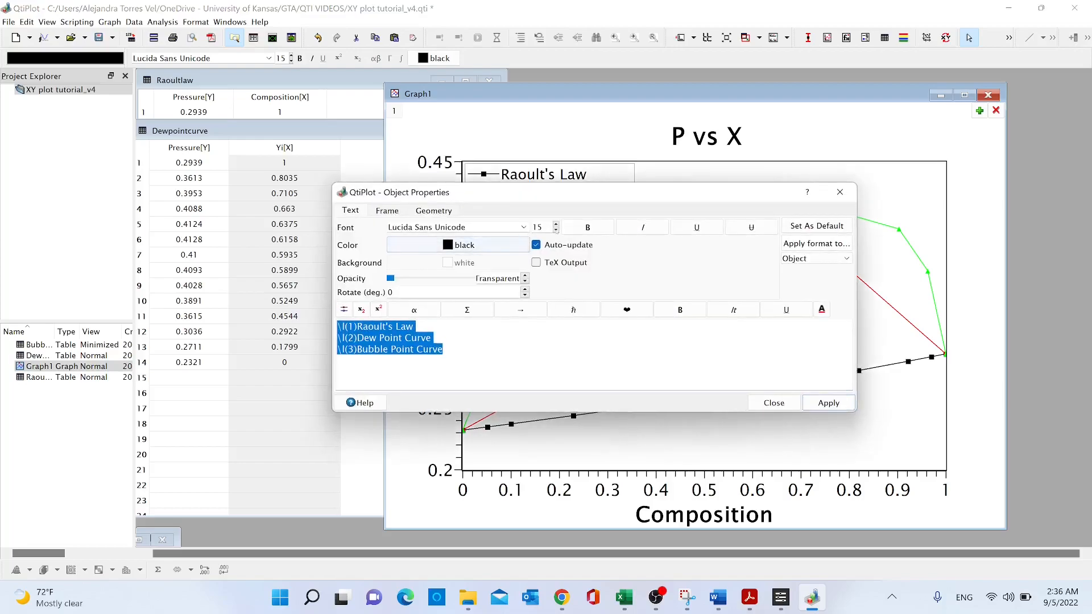
{"action": "left_click", "coordinate": [425, 212]}
{"action": "left_click", "coordinate": [395, 211]}
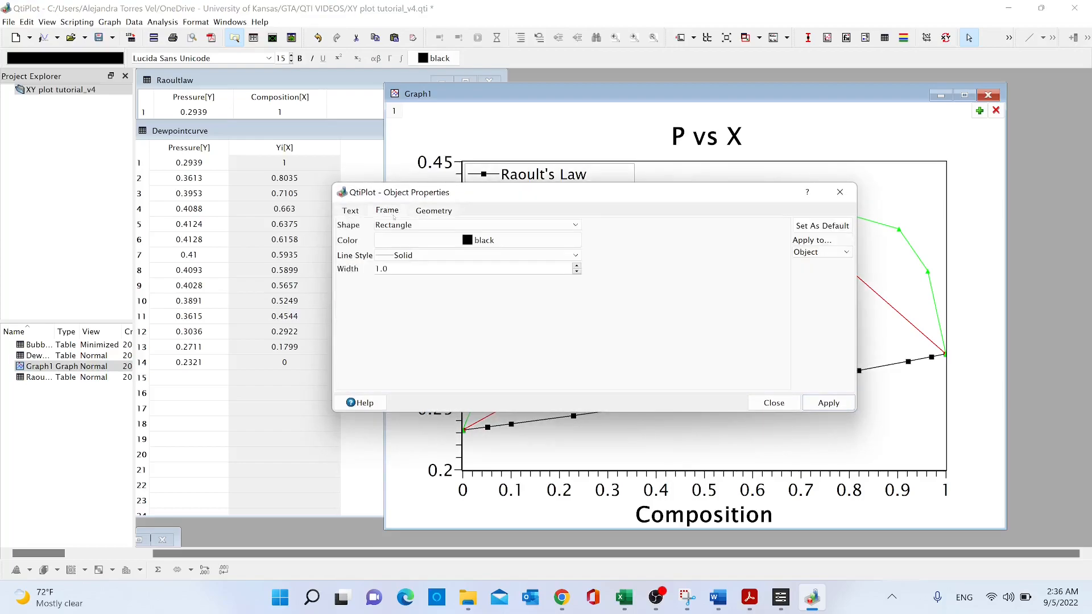
{"action": "left_click", "coordinate": [518, 225]}
{"action": "left_click", "coordinate": [515, 235]}
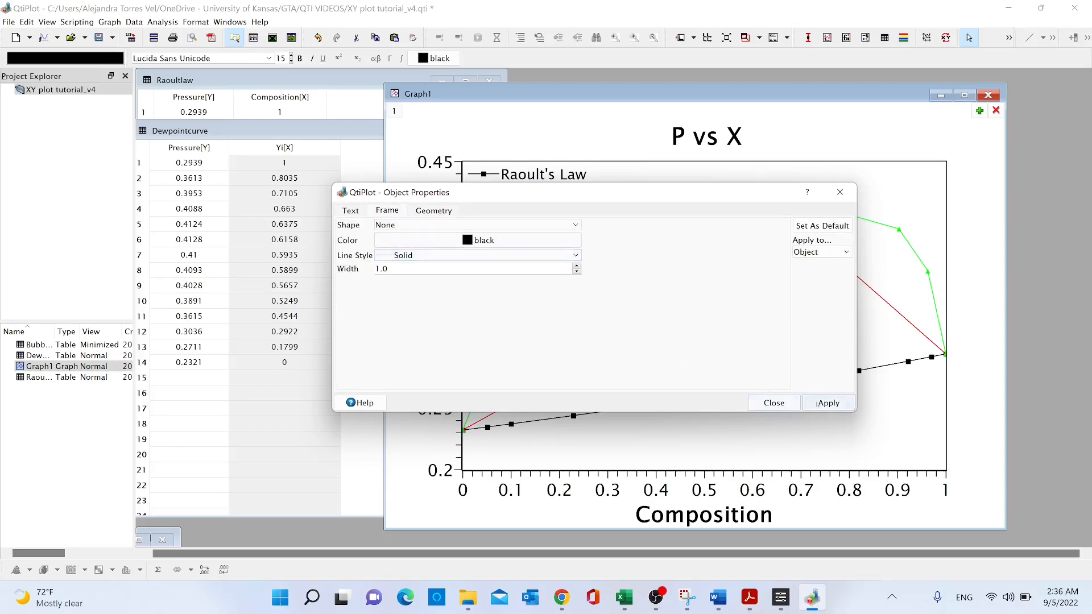
{"action": "left_click", "coordinate": [774, 402]}
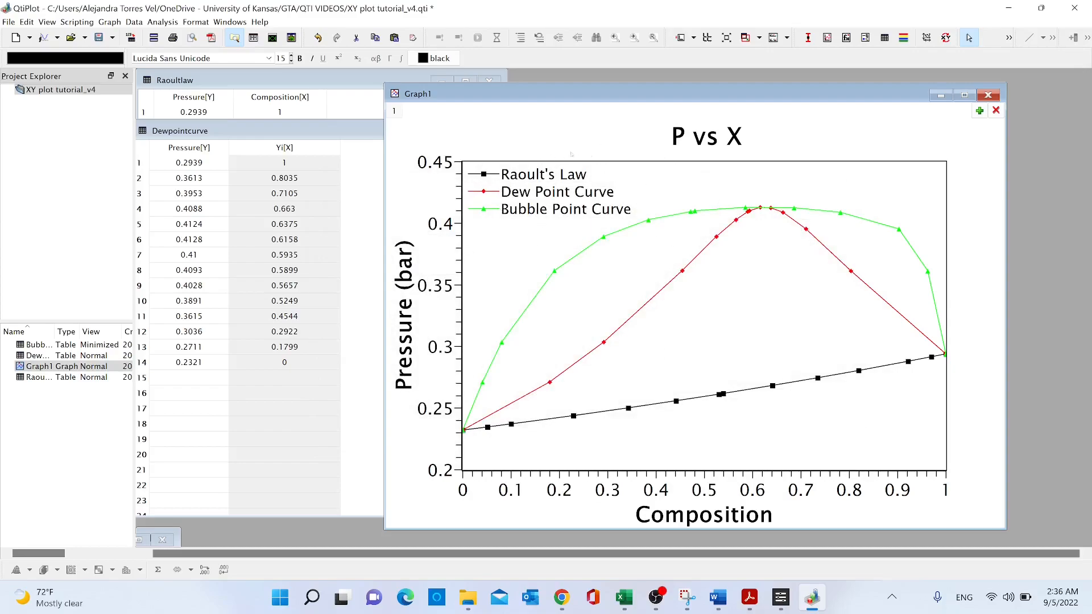
{"action": "left_click", "coordinate": [595, 124]}
{"action": "left_click", "coordinate": [979, 232]}
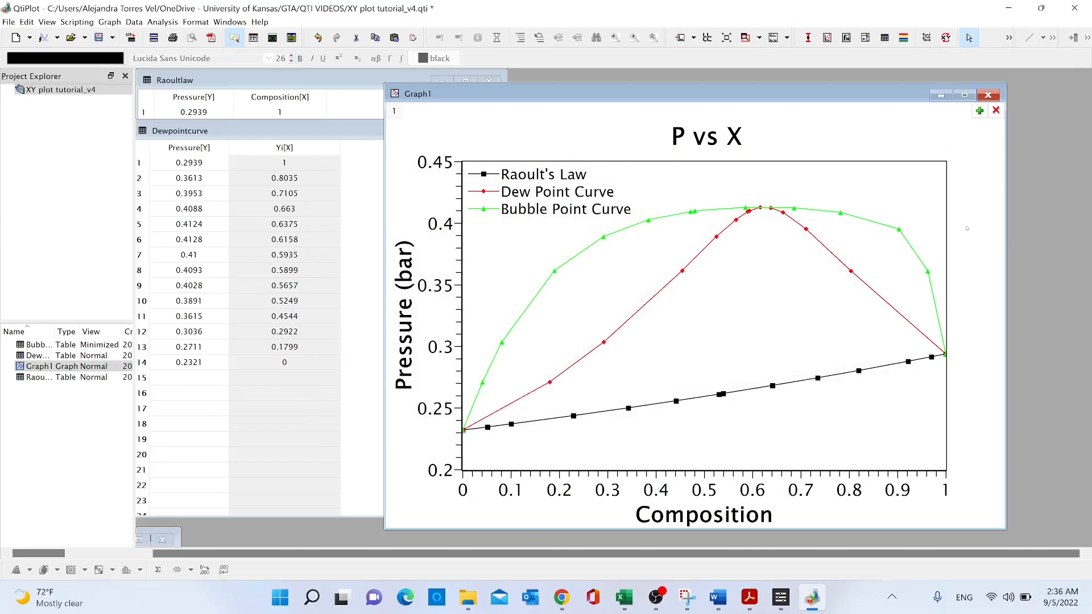